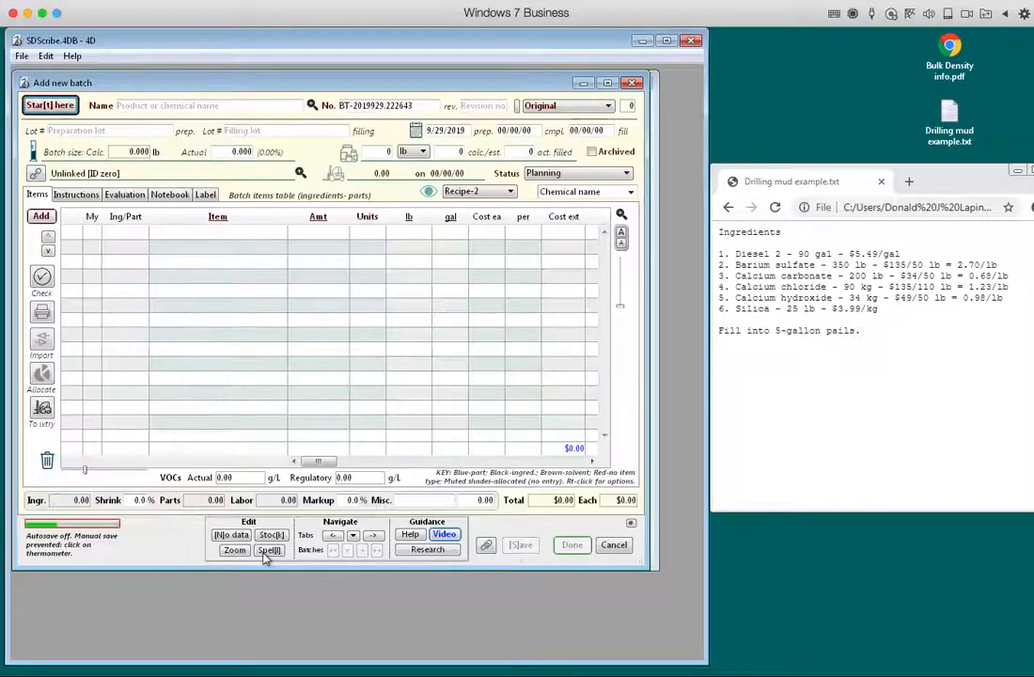
Name the new batch Davis Drill-Rite 202 and agree to add a new linked Substance record for it
{"action": "left_click", "coordinate": [144, 106]}
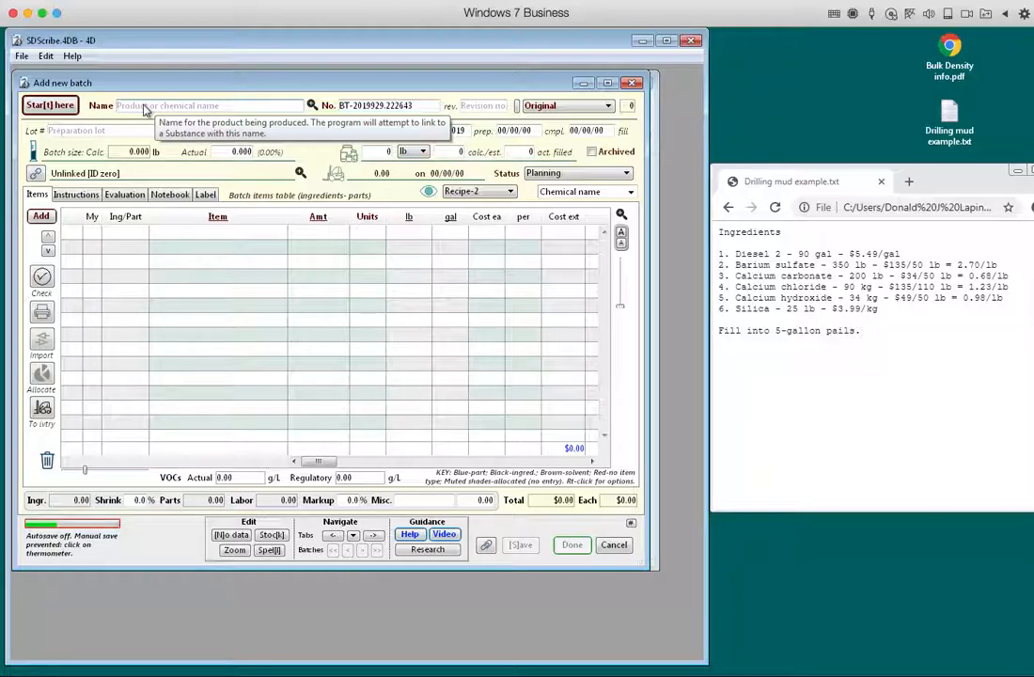
{"action": "type", "text": "Davis Dr"}
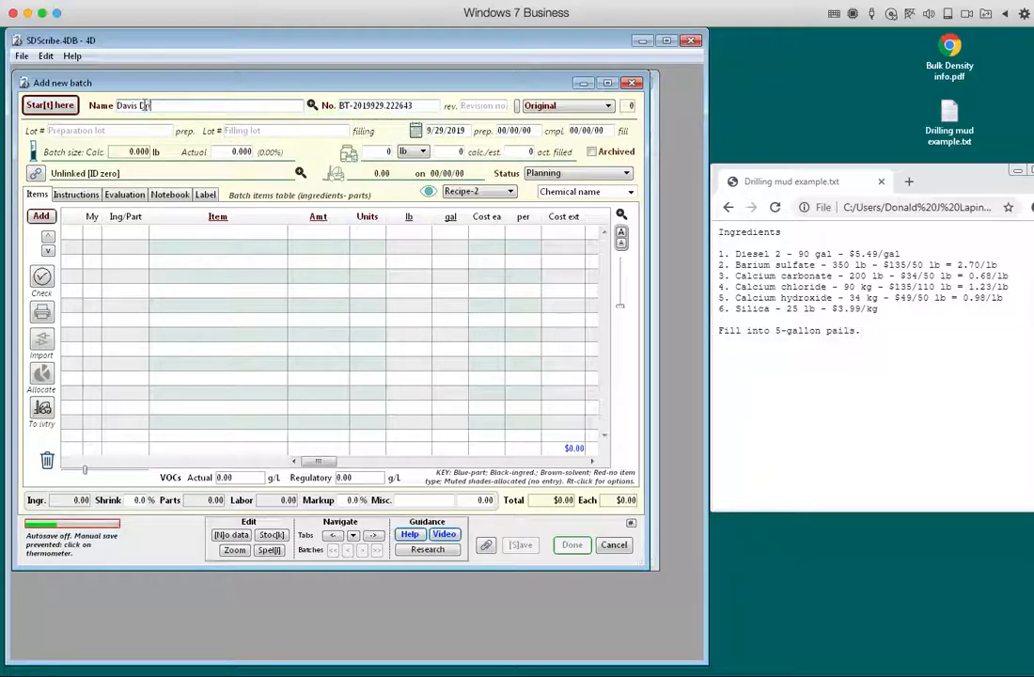
{"action": "type", "text": "ill-Rite 202"}
{"action": "key", "text": "Tab"}
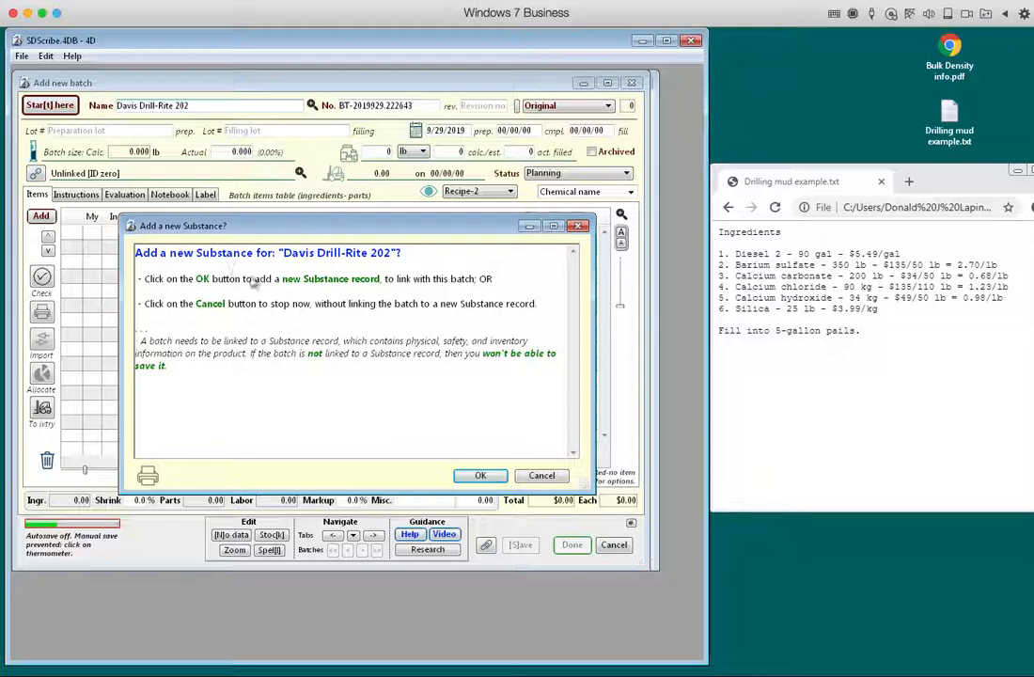
{"action": "left_click", "coordinate": [475, 476]}
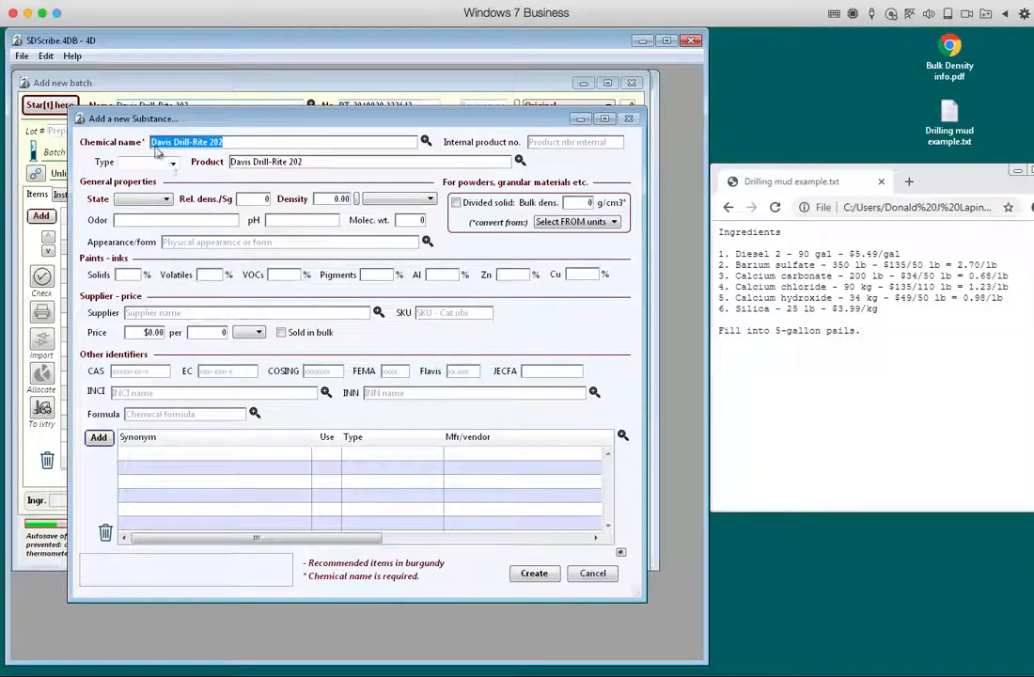
Set the new substance's type to Product and its state to Liquid
{"action": "left_click", "coordinate": [172, 162]}
{"action": "left_click", "coordinate": [137, 188]}
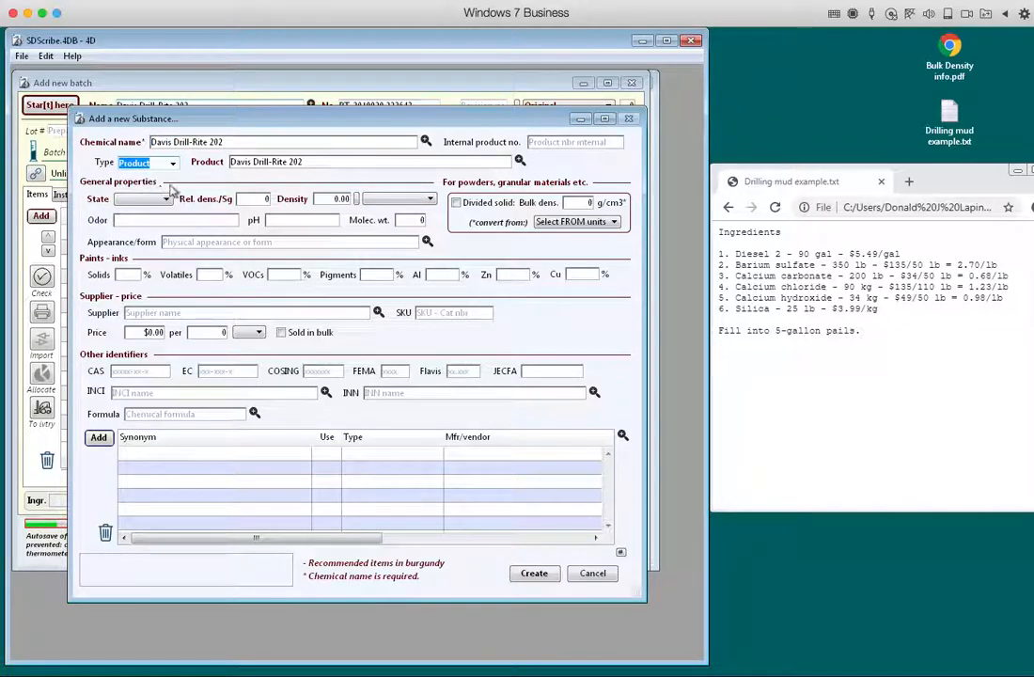
{"action": "left_click", "coordinate": [158, 199]}
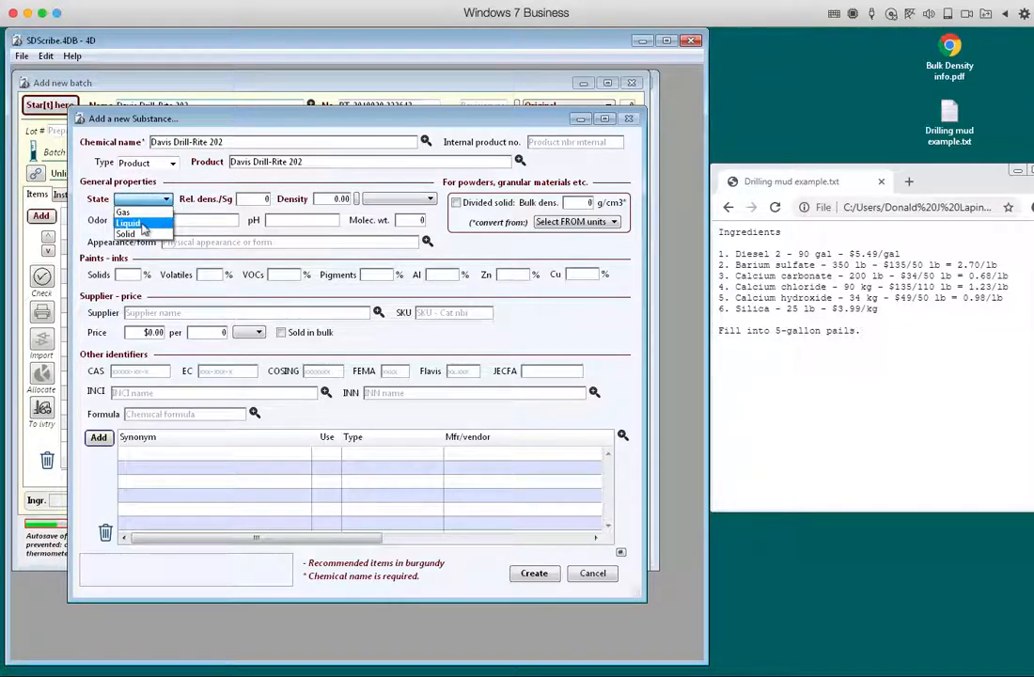
{"action": "left_click", "coordinate": [132, 223]}
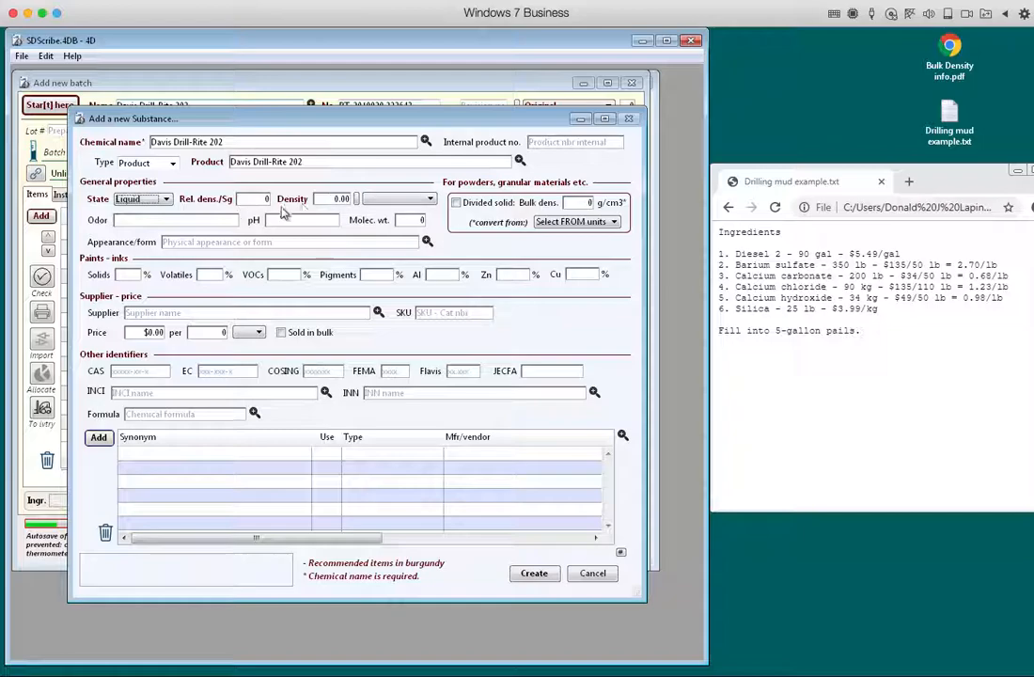
{"action": "left_click", "coordinate": [169, 222]}
{"action": "left_click", "coordinate": [255, 198]}
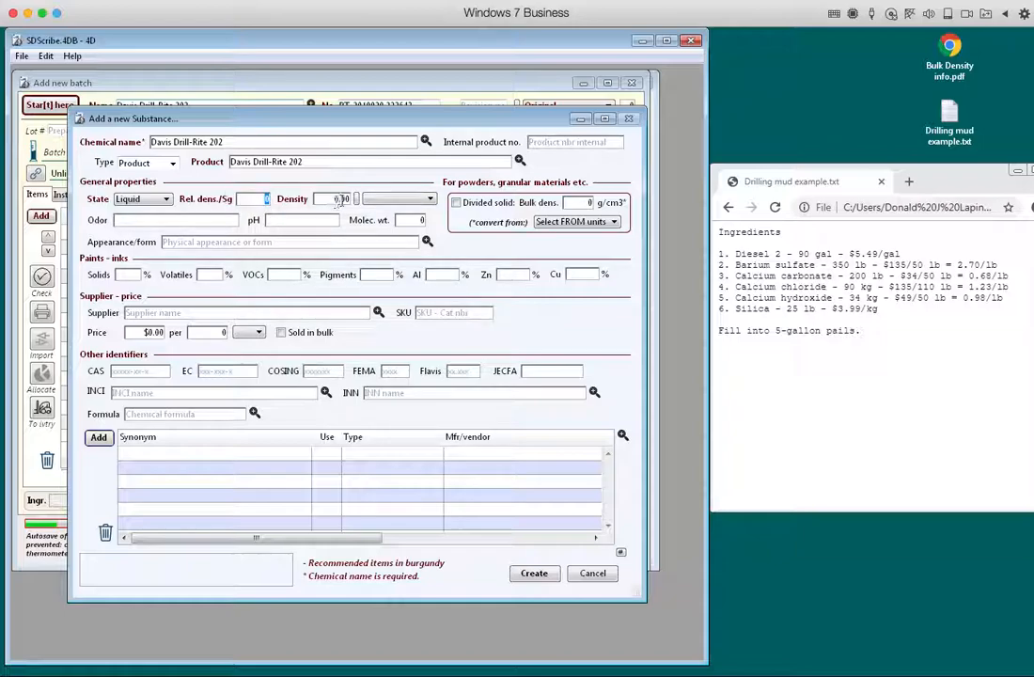
{"action": "left_click", "coordinate": [339, 199]}
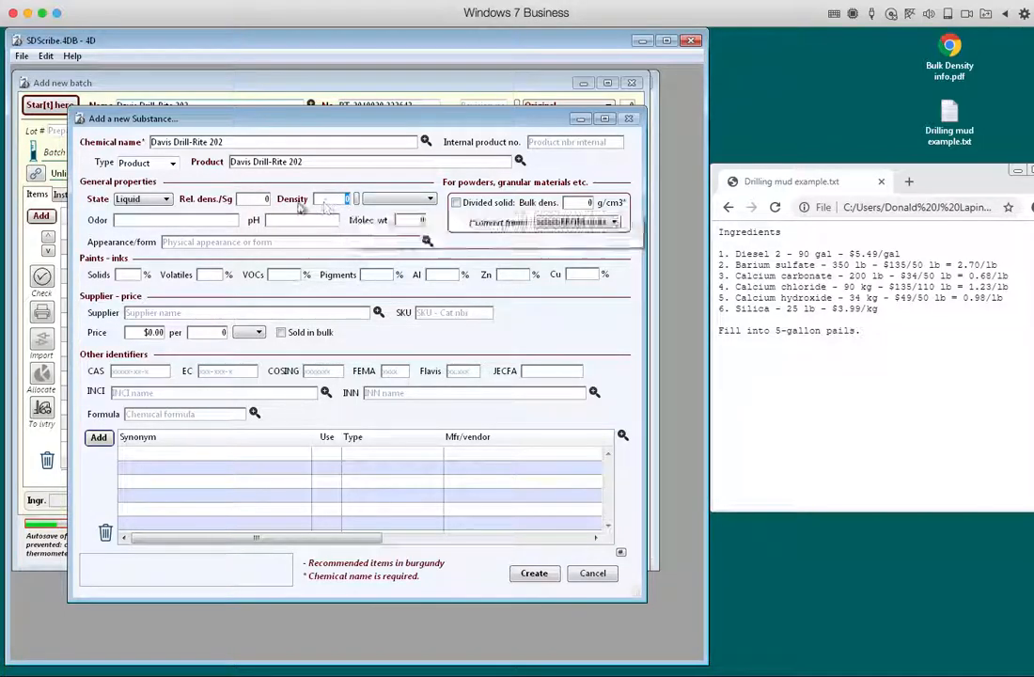
Enter Petroleum as the odor and Reddish-brown slurry as the appearance, and create the substance
{"action": "left_click", "coordinate": [195, 220]}
{"action": "type", "text": "Pe"}
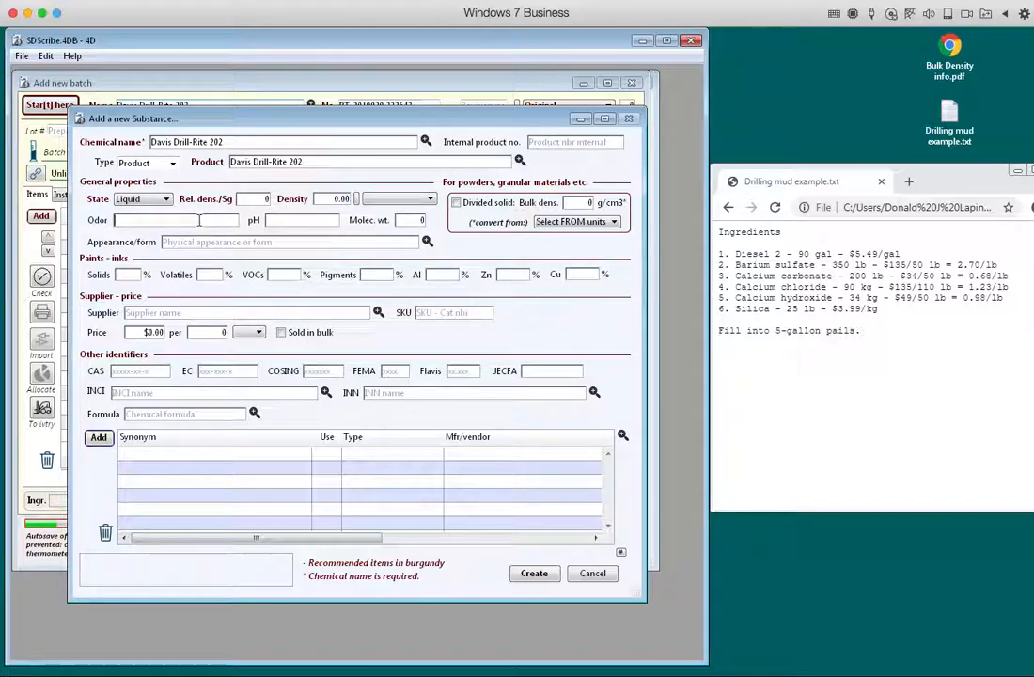
{"action": "type", "text": "troleum"}
{"action": "left_click", "coordinate": [201, 242]}
{"action": "type", "text": "Reddish-brown slurry"}
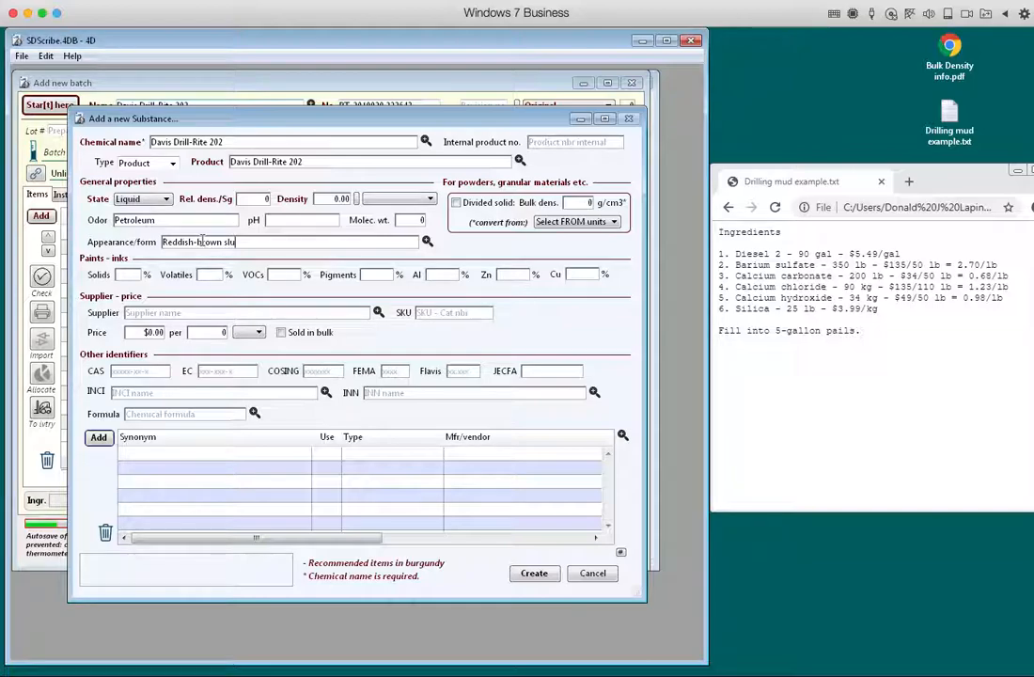
{"action": "left_click", "coordinate": [526, 577]}
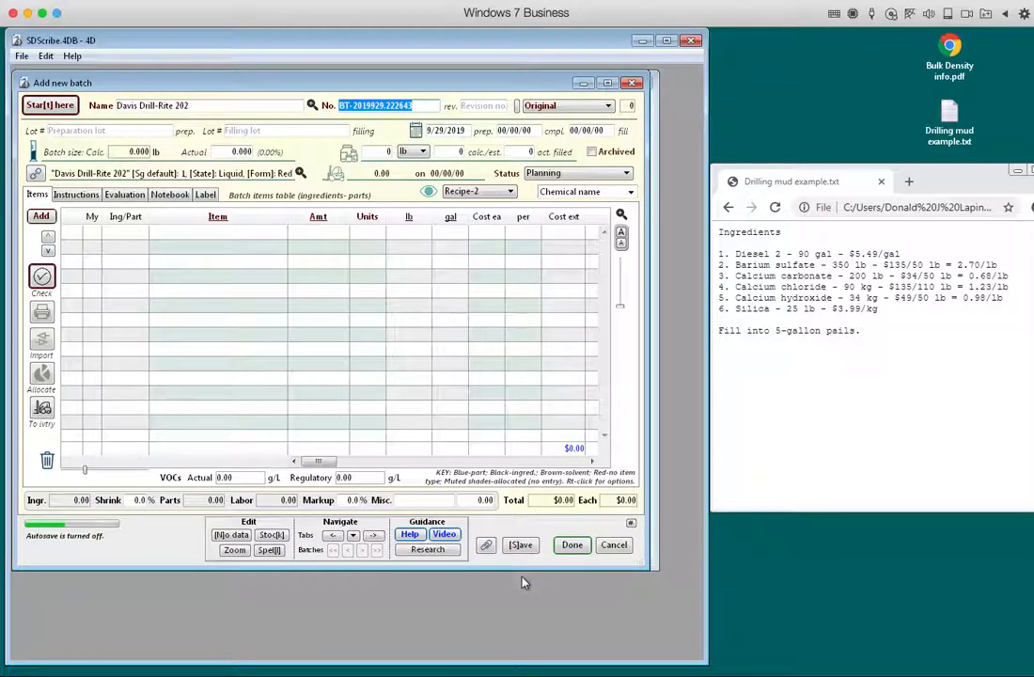
Add the first ingredient to the batch items by looking up diesel and choosing Diesel fuel #2-D
{"action": "left_click", "coordinate": [41, 216]}
{"action": "left_click", "coordinate": [71, 226]}
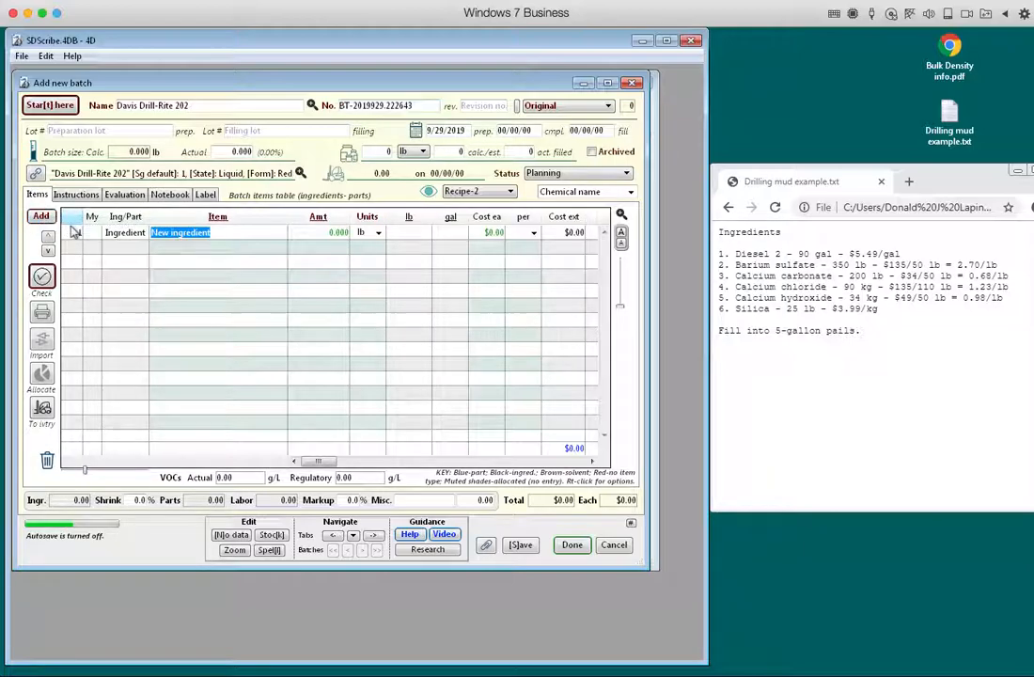
{"action": "left_click", "coordinate": [796, 253]}
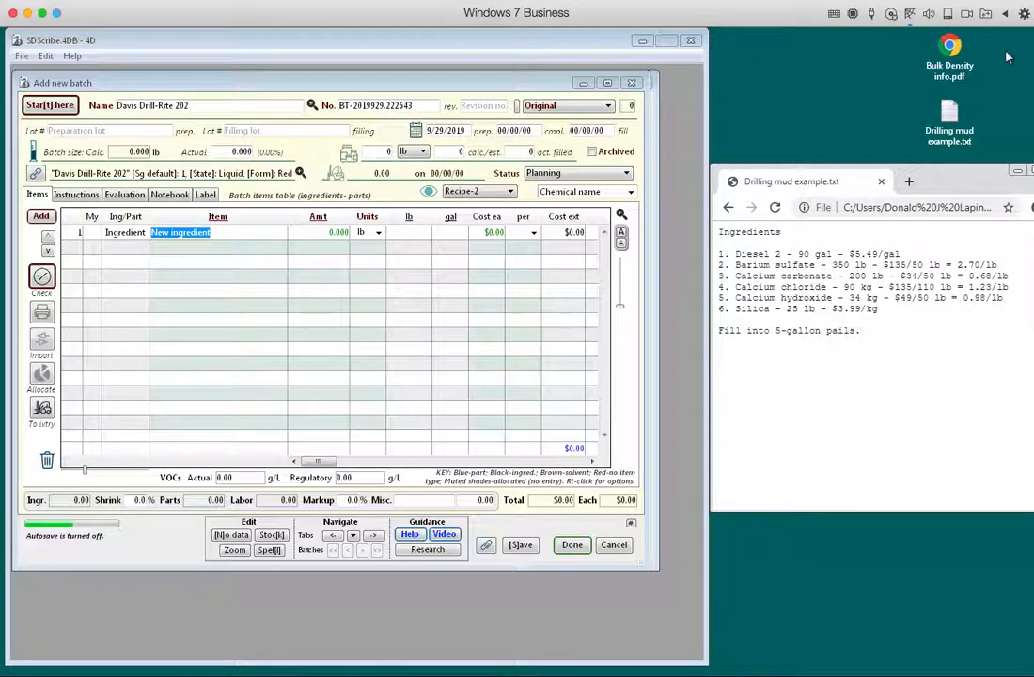
{"action": "left_click", "coordinate": [196, 235]}
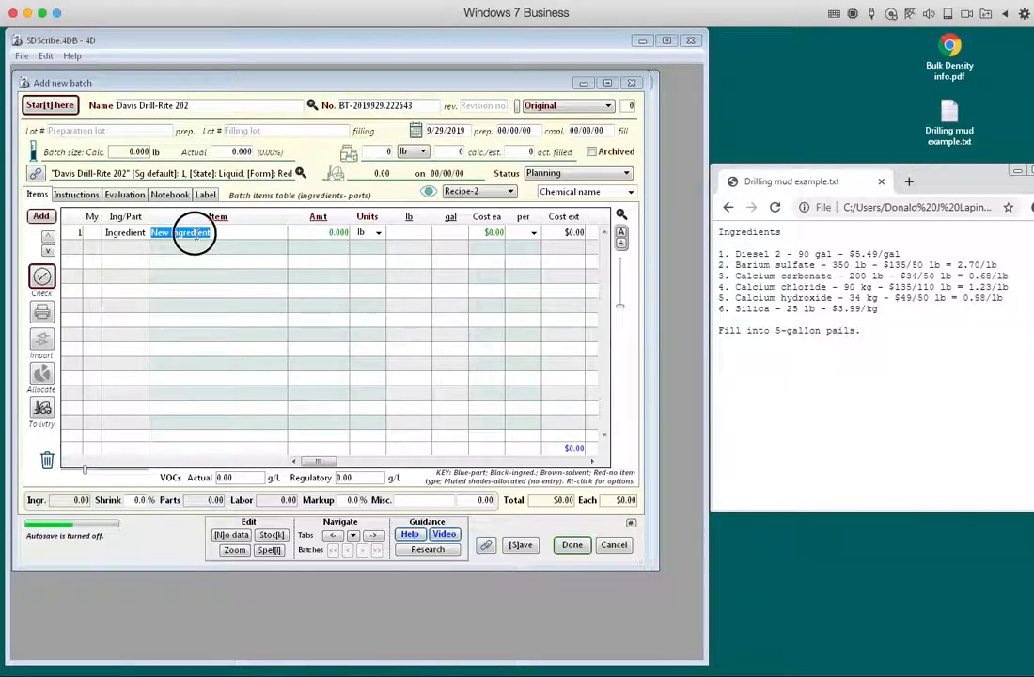
{"action": "type", "text": "E"}
{"action": "type", "text": "iesel"}
{"action": "key", "text": "Return"}
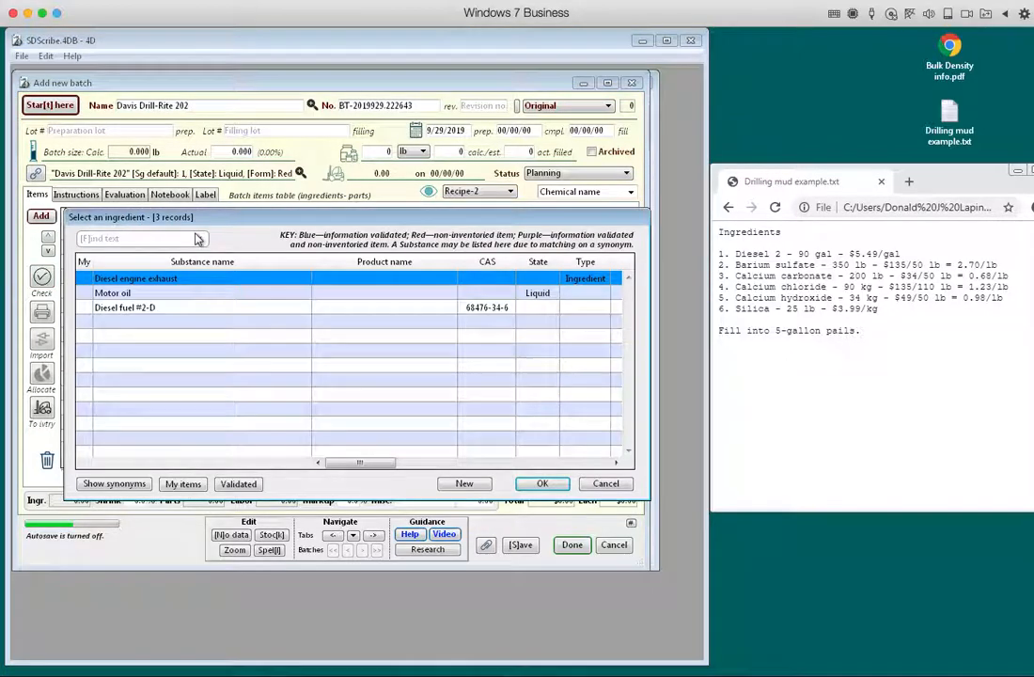
{"action": "double_click", "coordinate": [136, 317]}
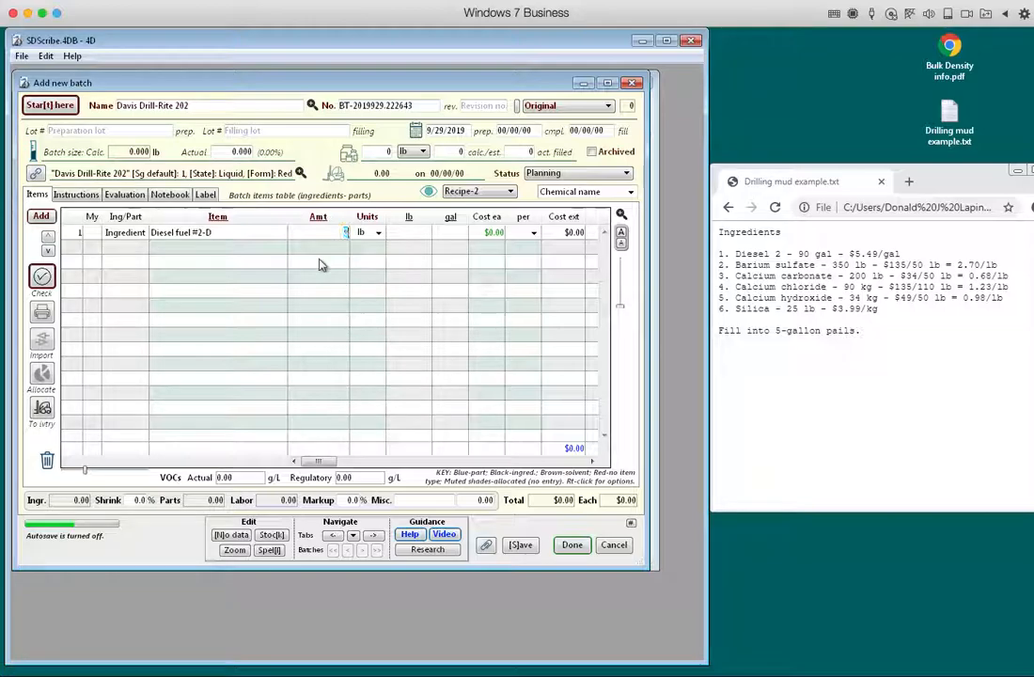
Set the amount of Diesel fuel #2-D to 90 gal
{"action": "type", "text": "90"}
{"action": "key", "text": "Tab"}
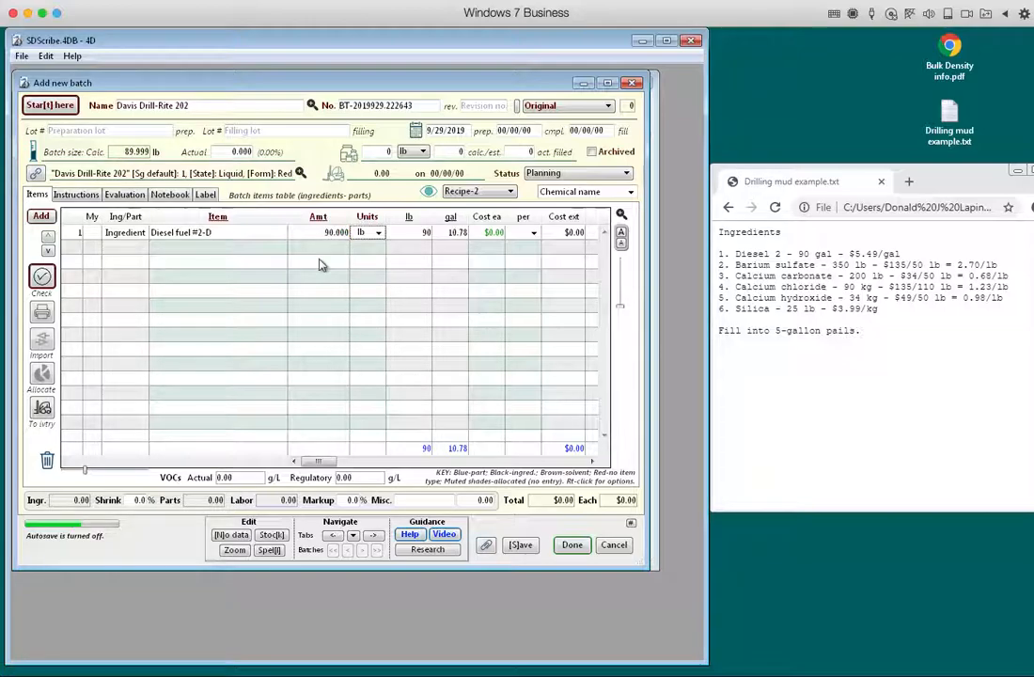
{"action": "key", "text": "Down"}
{"action": "type", "text": "ga"}
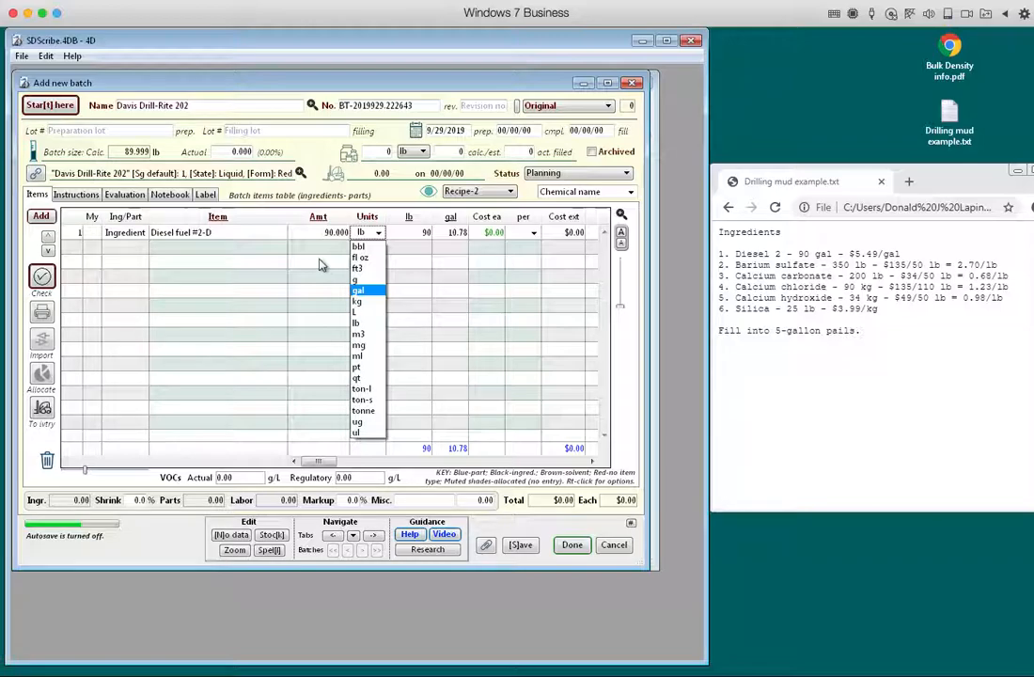
{"action": "key", "text": "Return"}
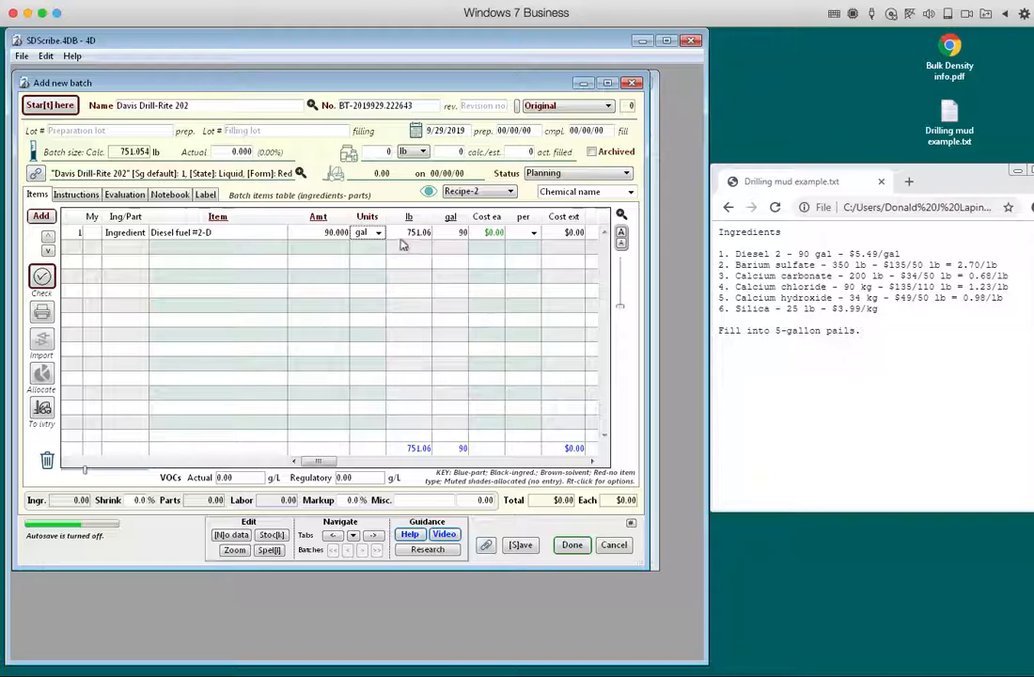
Set the cost of Diesel fuel #2-D to $5.49 per gal
{"action": "left_click", "coordinate": [498, 235]}
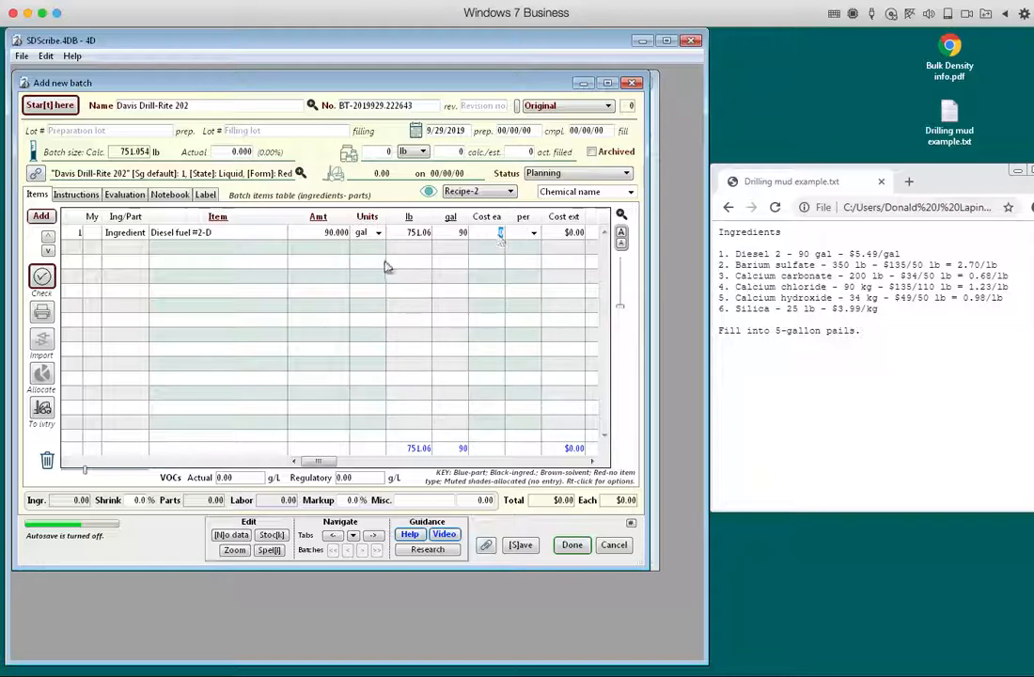
{"action": "type", "text": "5.49"}
{"action": "key", "text": "Tab"}
{"action": "key", "text": "Down"}
{"action": "key", "text": "Down"}
{"action": "key", "text": "Down"}
{"action": "key", "text": "Down"}
{"action": "key", "text": "Down"}
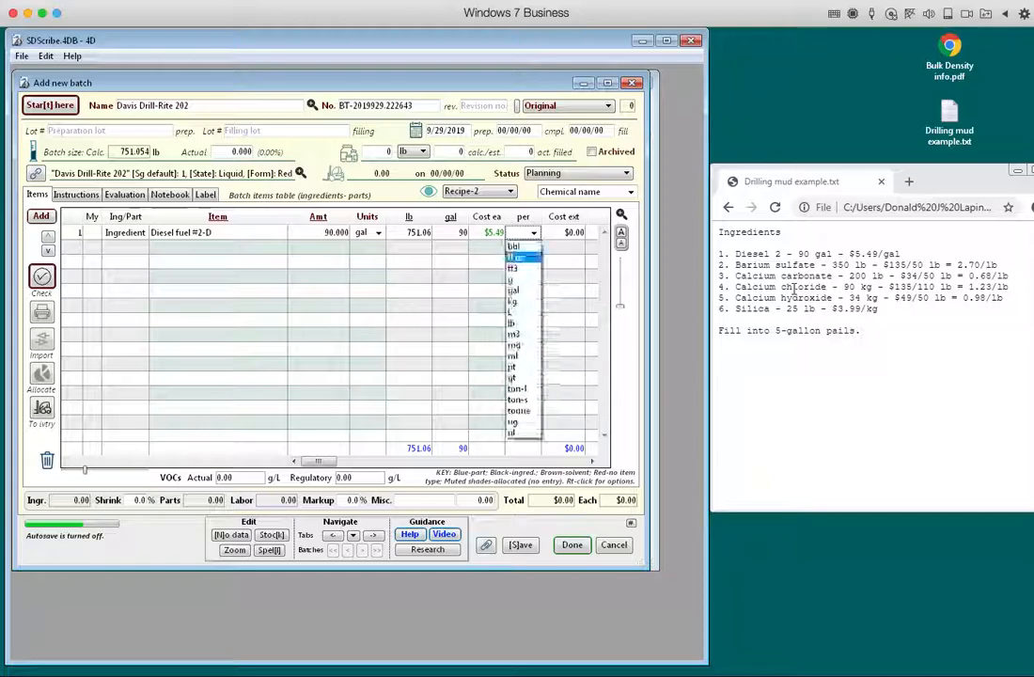
{"action": "key", "text": "Return"}
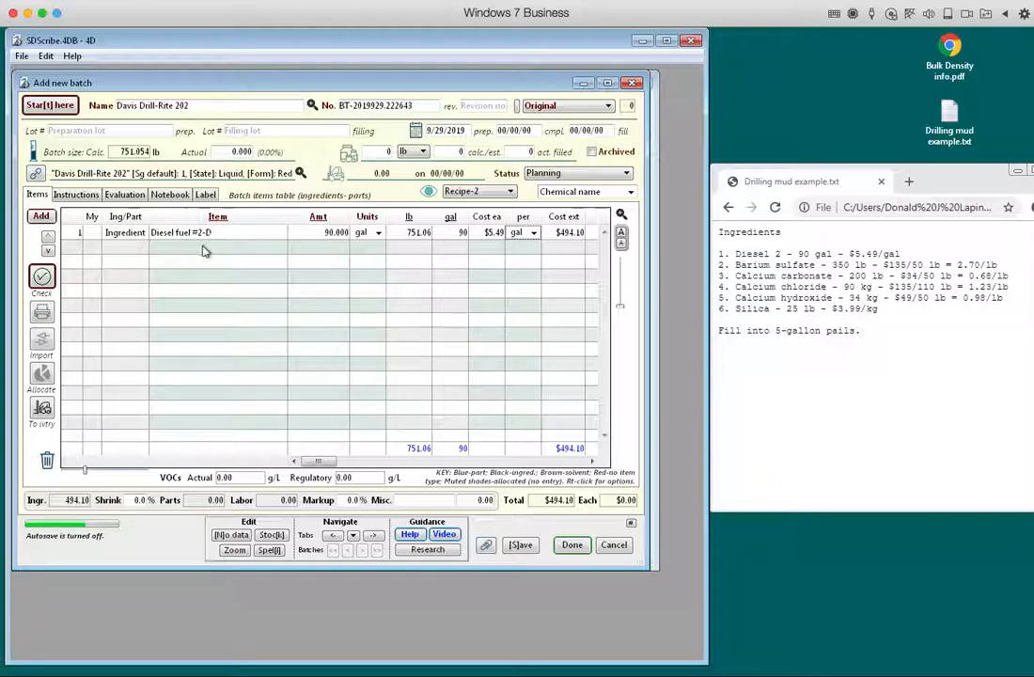
Add Barium sulfate as the second ingredient with an amount of 350 lb
{"action": "left_click", "coordinate": [198, 252]}
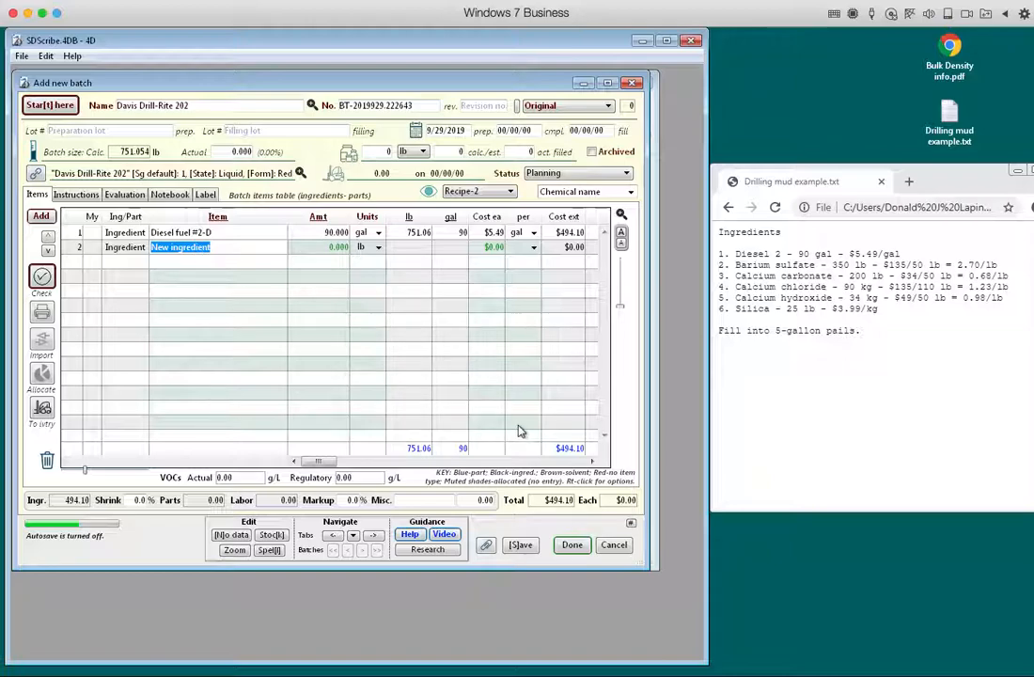
{"action": "type", "text": "Barium"}
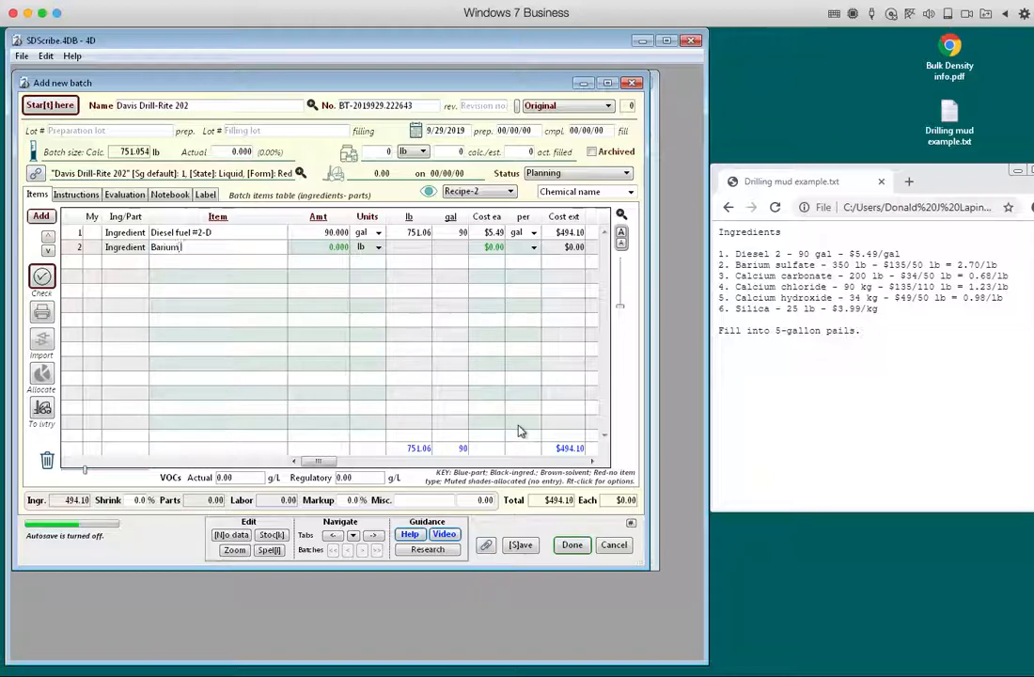
{"action": "type", "text": " sulfate"}
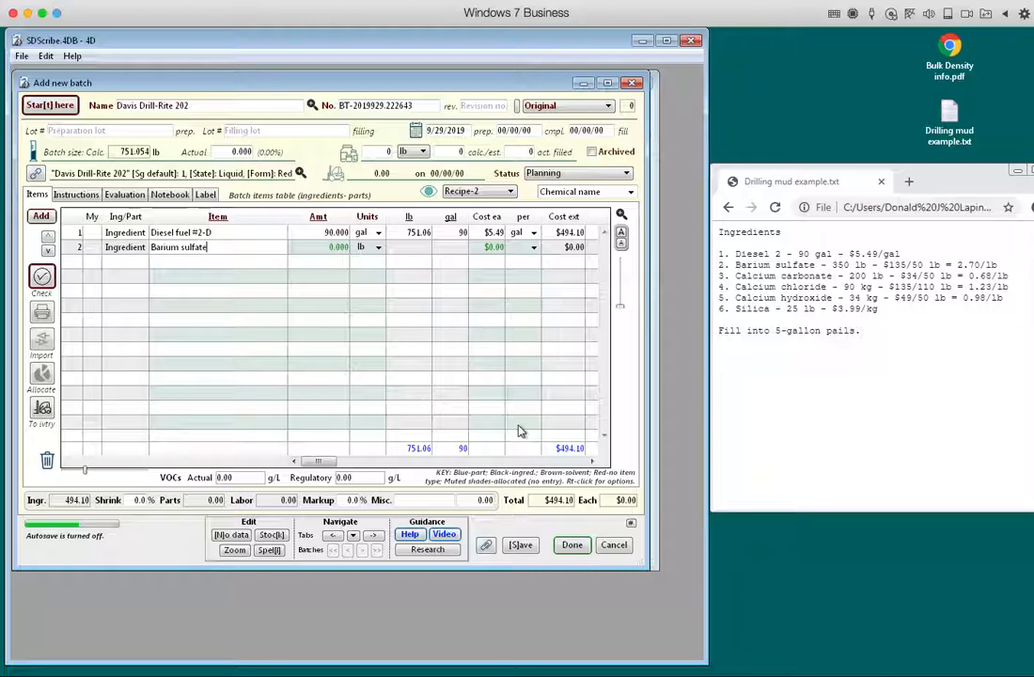
{"action": "key", "text": "Tab"}
{"action": "type", "text": "350"}
{"action": "key", "text": "Tab"}
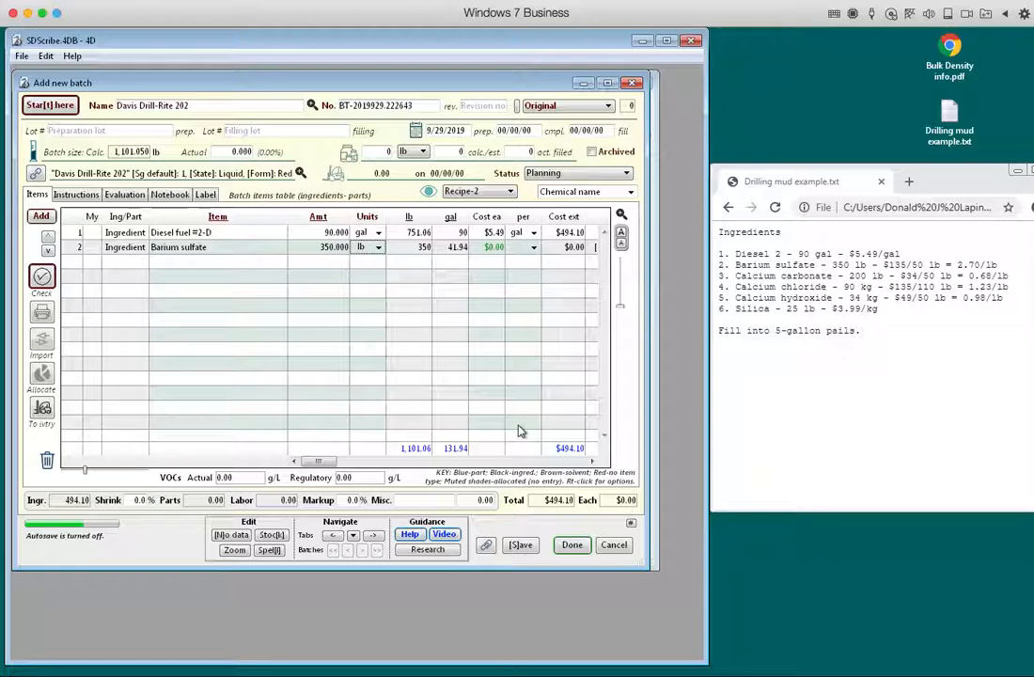
Set the cost of Barium sulfate to $2.70 per lb
{"action": "key", "text": "Tab"}
{"action": "type", "text": "2"}
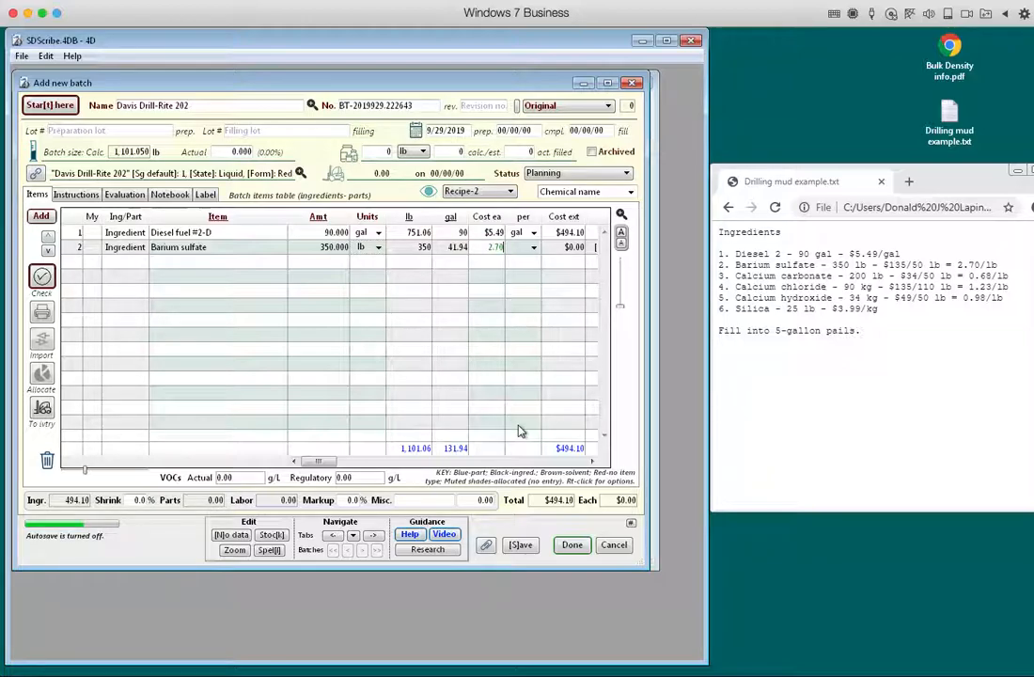
{"action": "key", "text": "Tab"}
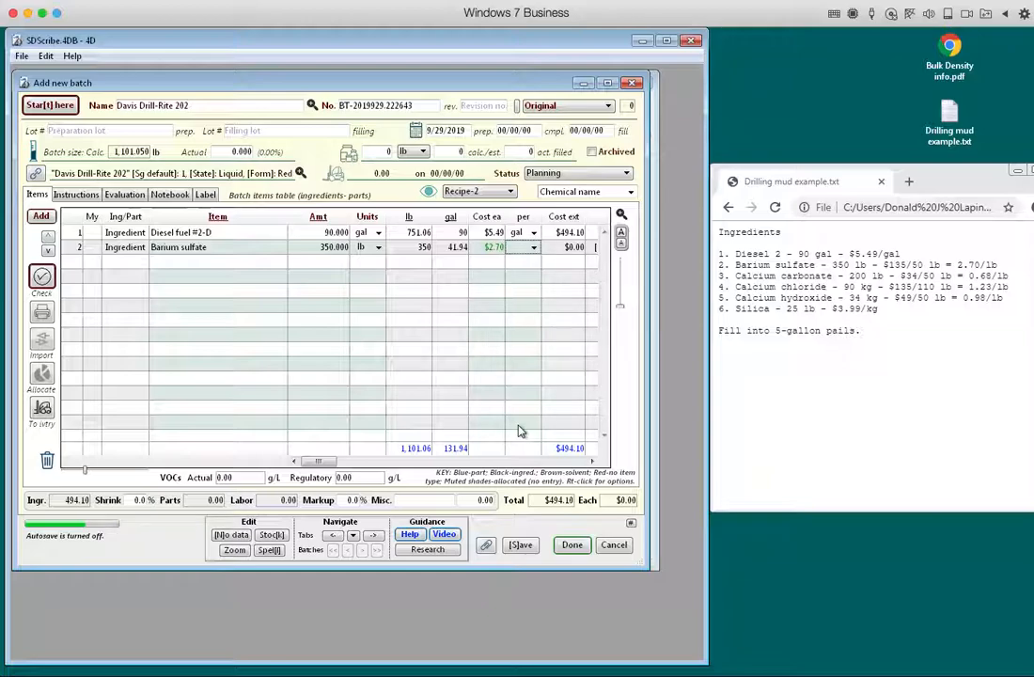
{"action": "key", "text": "space"}
{"action": "key", "text": "Return"}
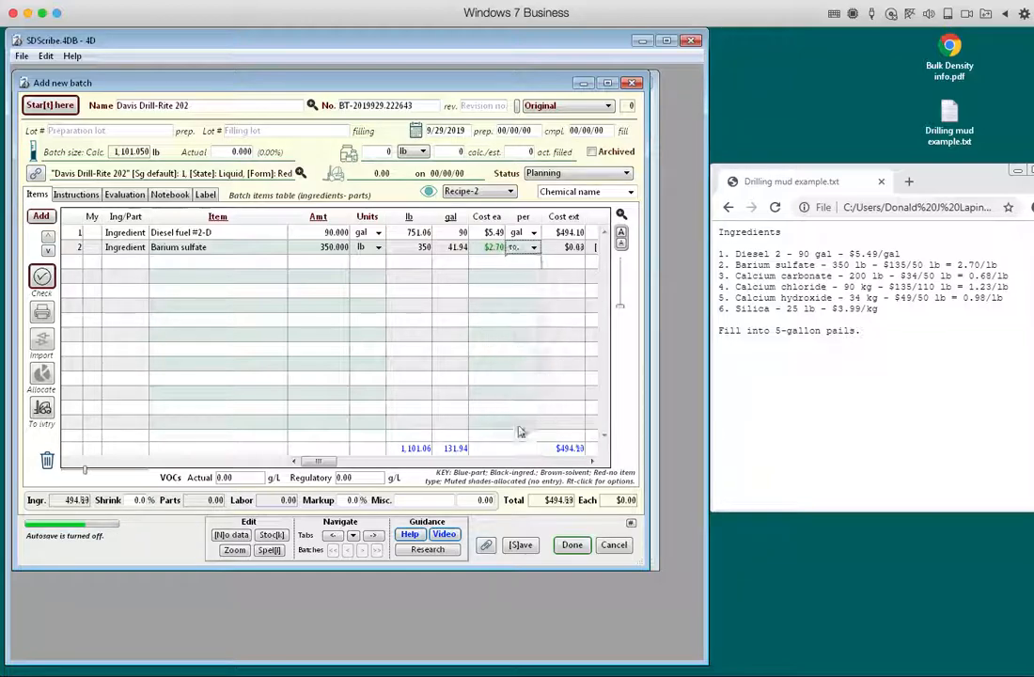
{"action": "key", "text": "space"}
{"action": "key", "text": "l"}
{"action": "key", "text": "l"}
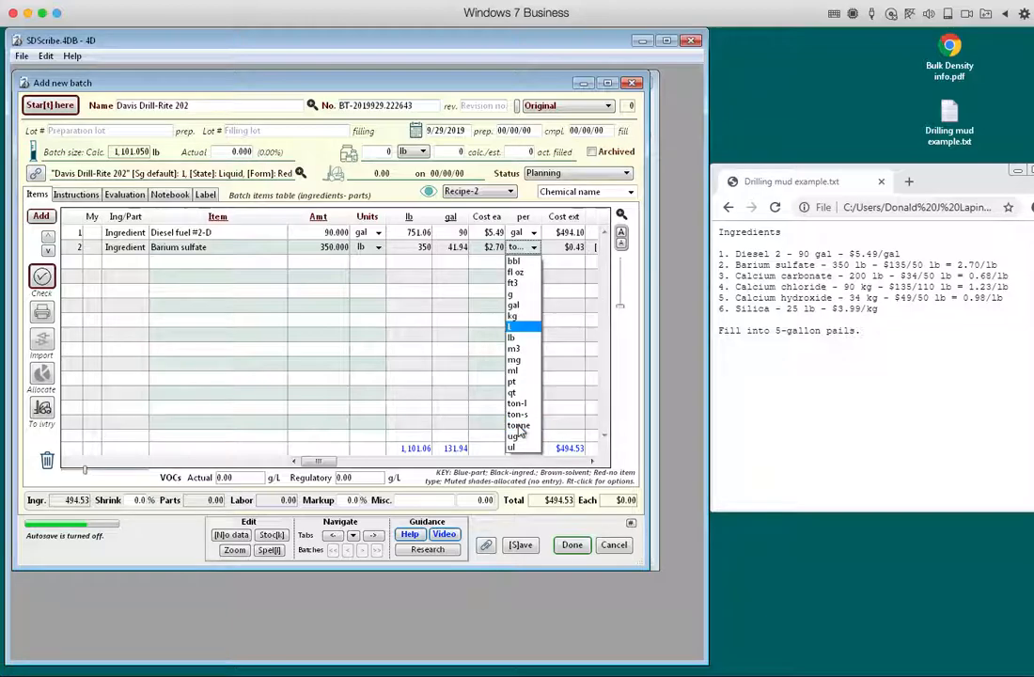
{"action": "key", "text": "Return"}
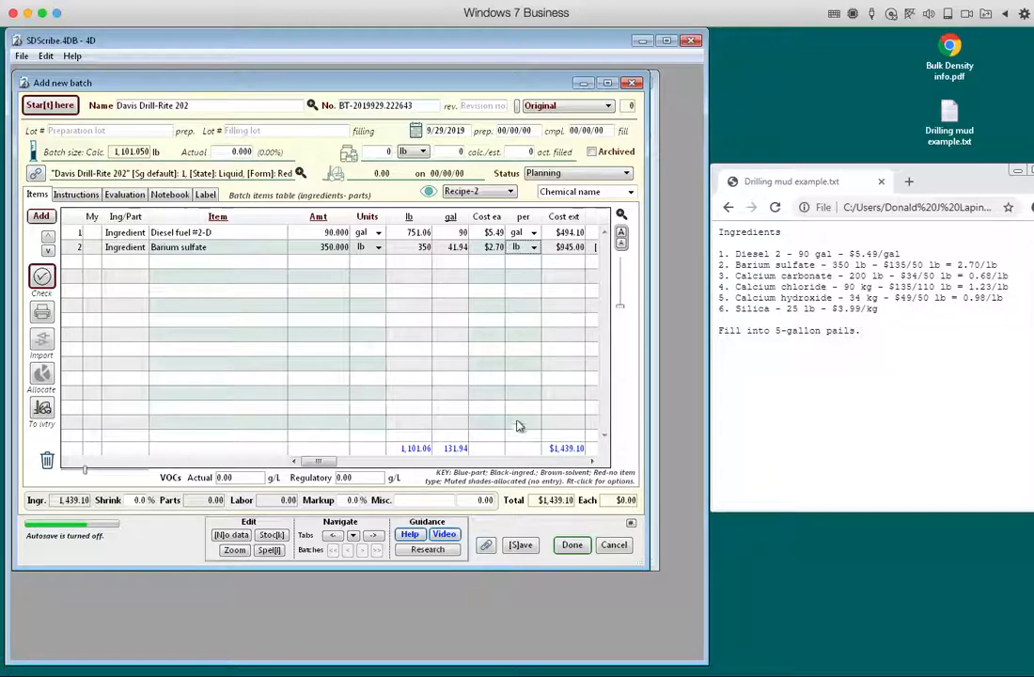
Add Calcium carbonate as the third ingredient with an amount of 200 lb
{"action": "left_click", "coordinate": [224, 268]}
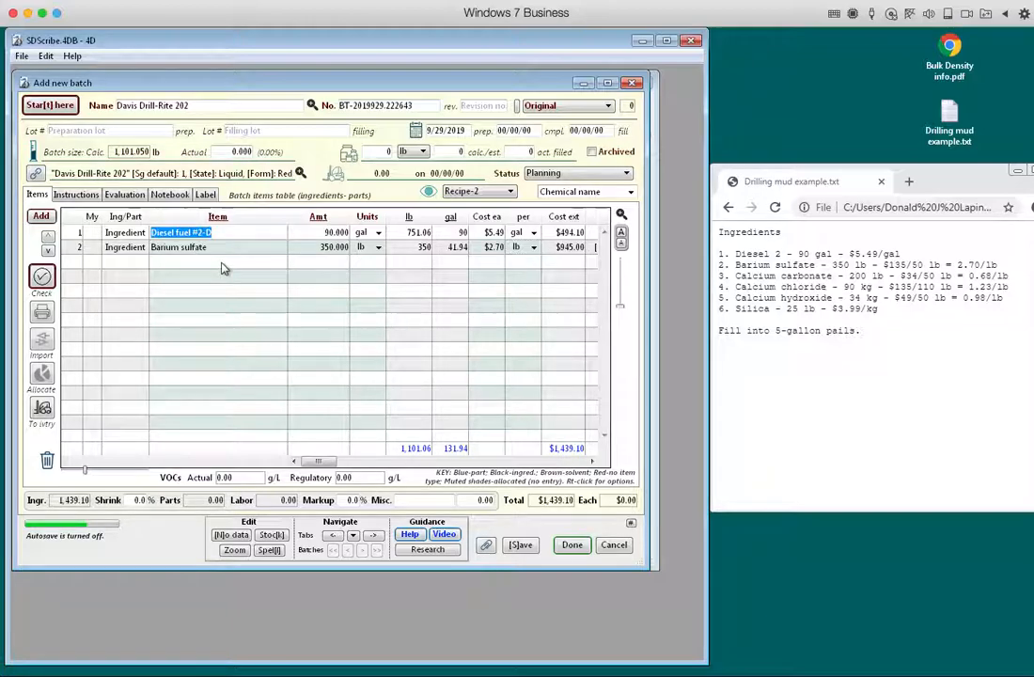
{"action": "double_click", "coordinate": [224, 269]}
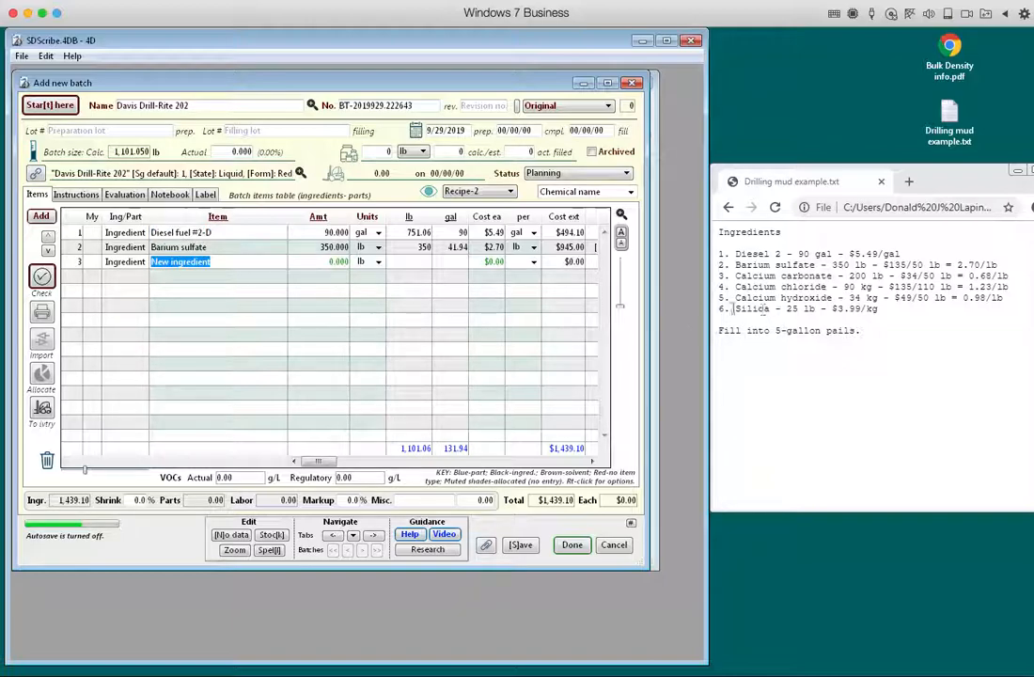
{"action": "type", "text": "Calcium carbon"}
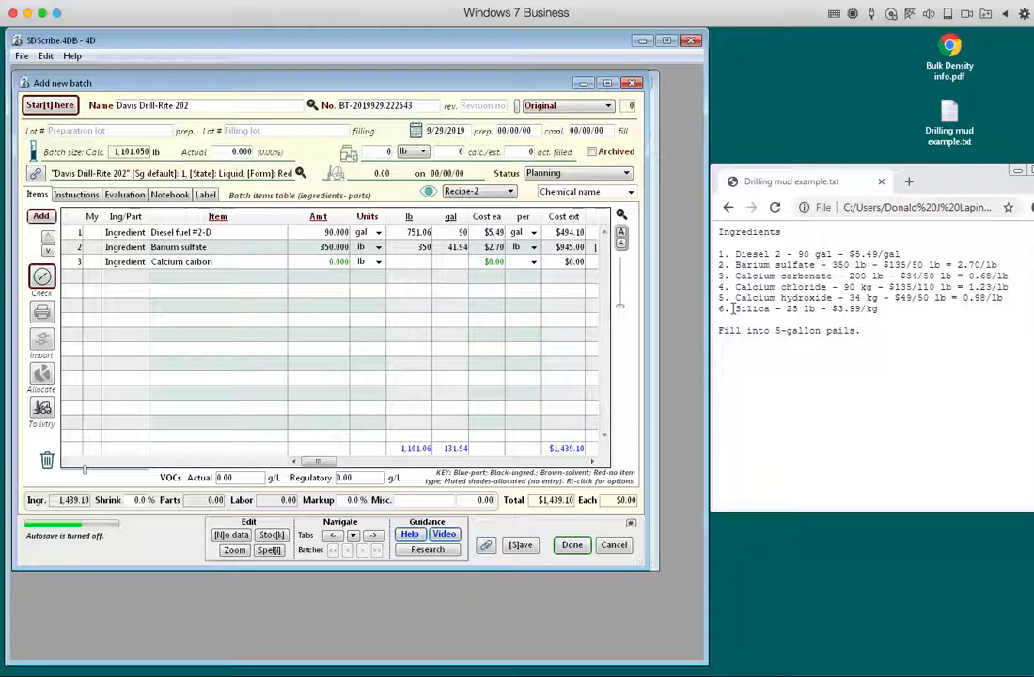
{"action": "key", "text": "Tab"}
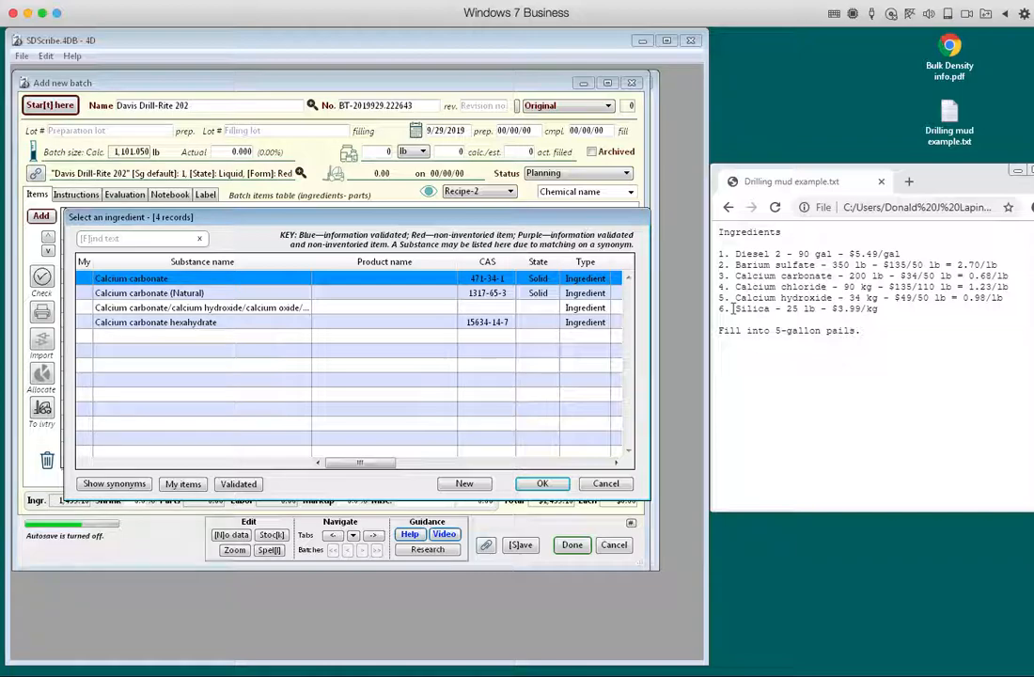
{"action": "key", "text": "Return"}
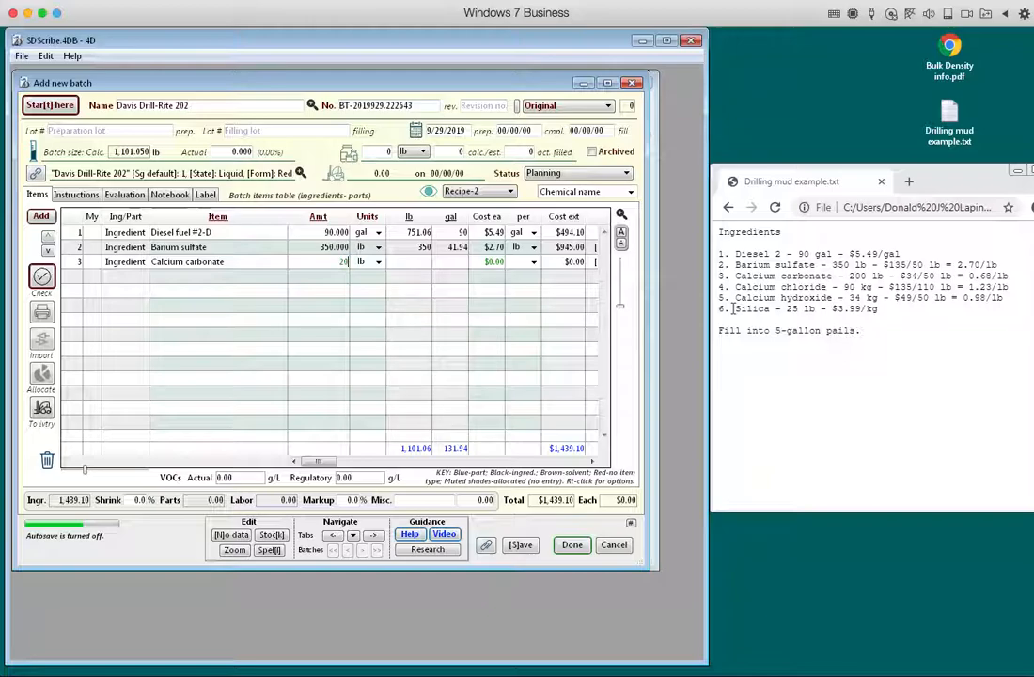
{"action": "key", "text": "Tab"}
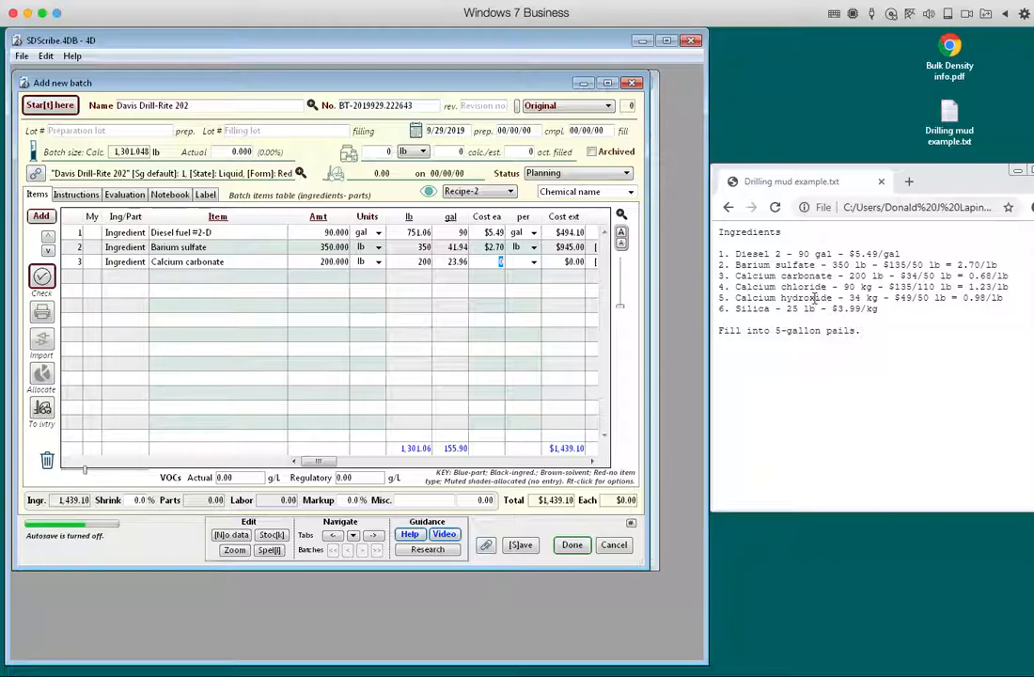
Set the cost of Calcium carbonate to $0.68 per lb
{"action": "type", "text": "0.68"}
{"action": "key", "text": "Tab"}
{"action": "key", "text": "space"}
{"action": "key", "text": "l"}
{"action": "key", "text": "l"}
{"action": "key", "text": "Return"}
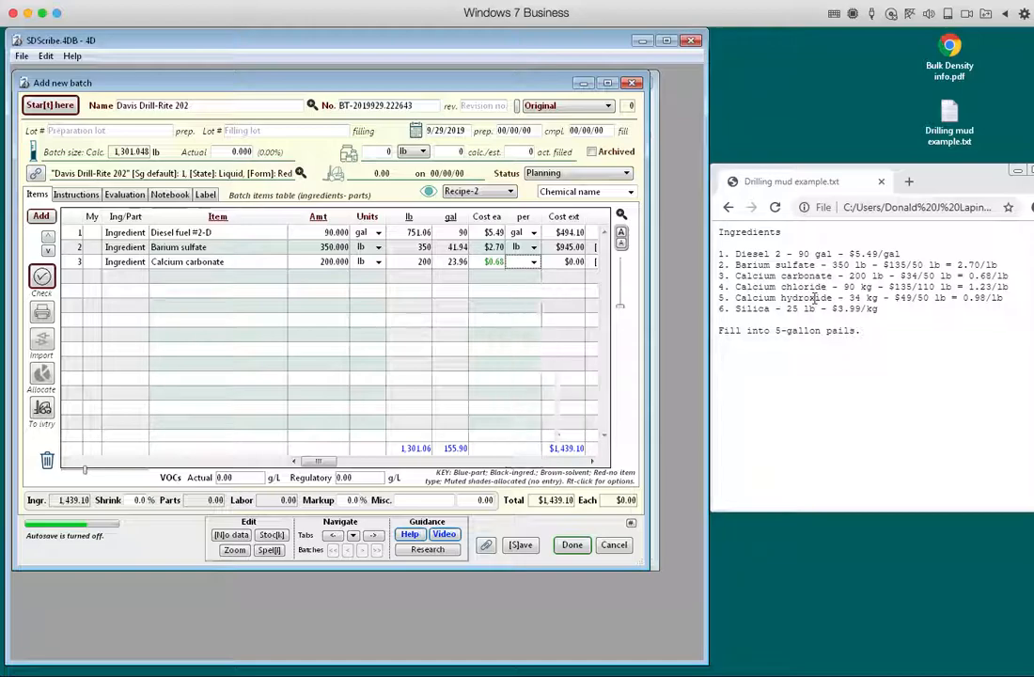
Add a fourth ingredient row and look up substances matching "Calcium chlor"
{"action": "left_click", "coordinate": [241, 280]}
{"action": "double_click", "coordinate": [241, 283]}
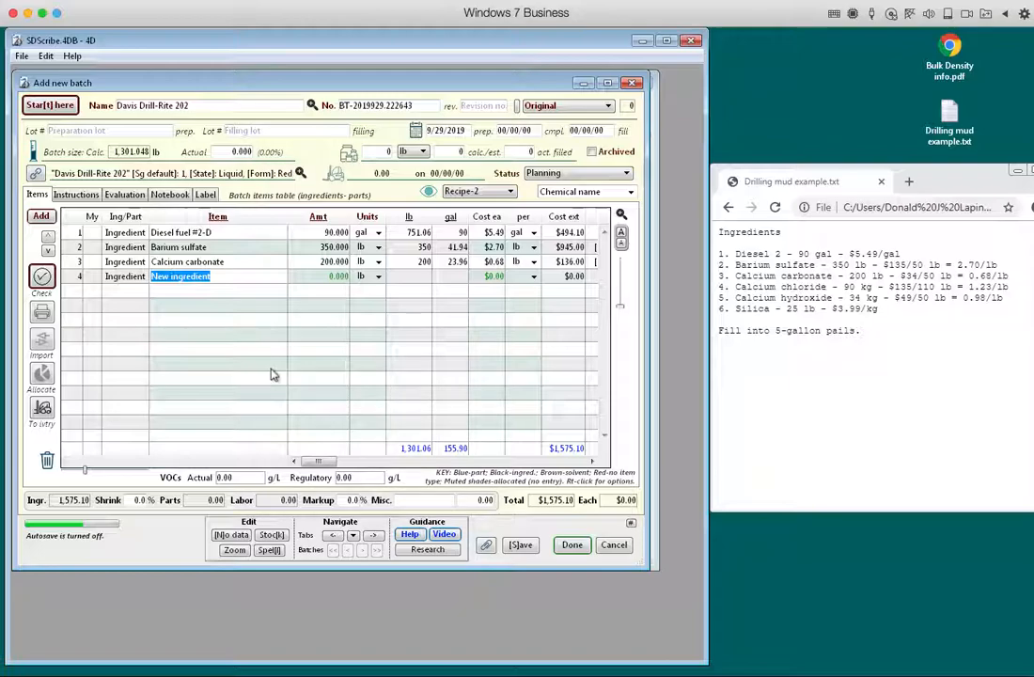
{"action": "type", "text": "Calcium "}
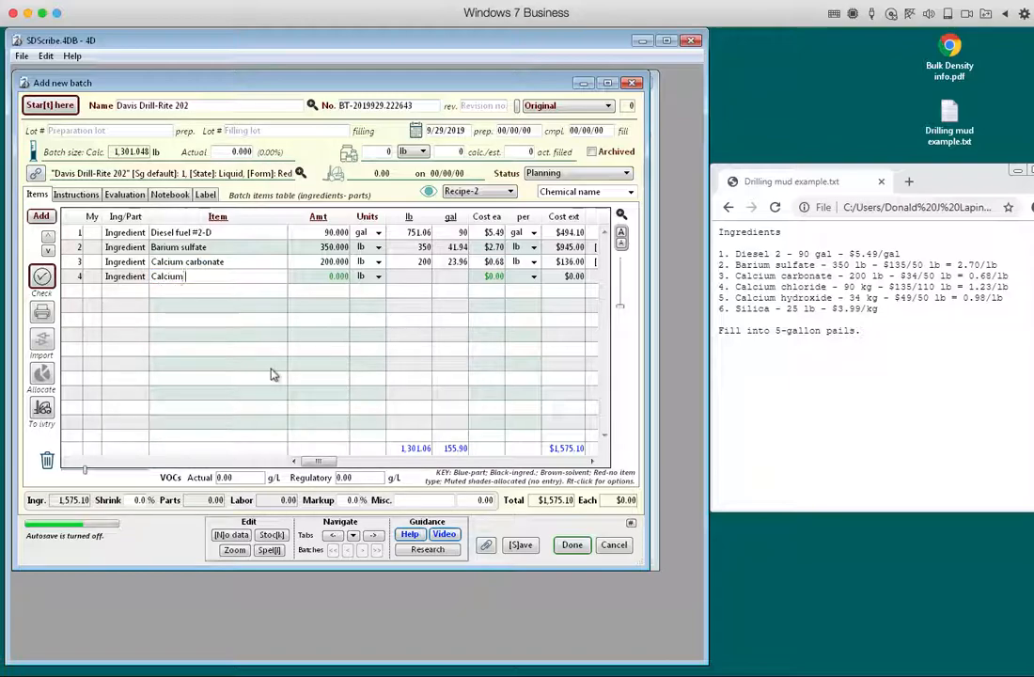
{"action": "type", "text": "chlor"}
{"action": "key", "text": "Tab"}
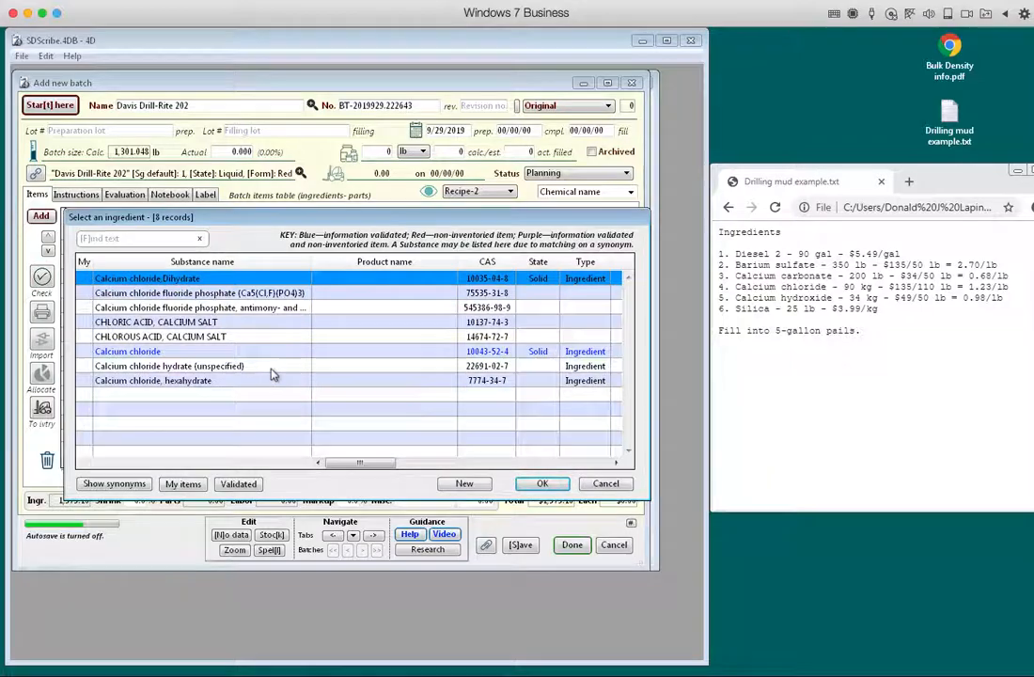
Filter the calcium chloride matches by validated records and by own items, and restore the full list
{"action": "left_click", "coordinate": [190, 354]}
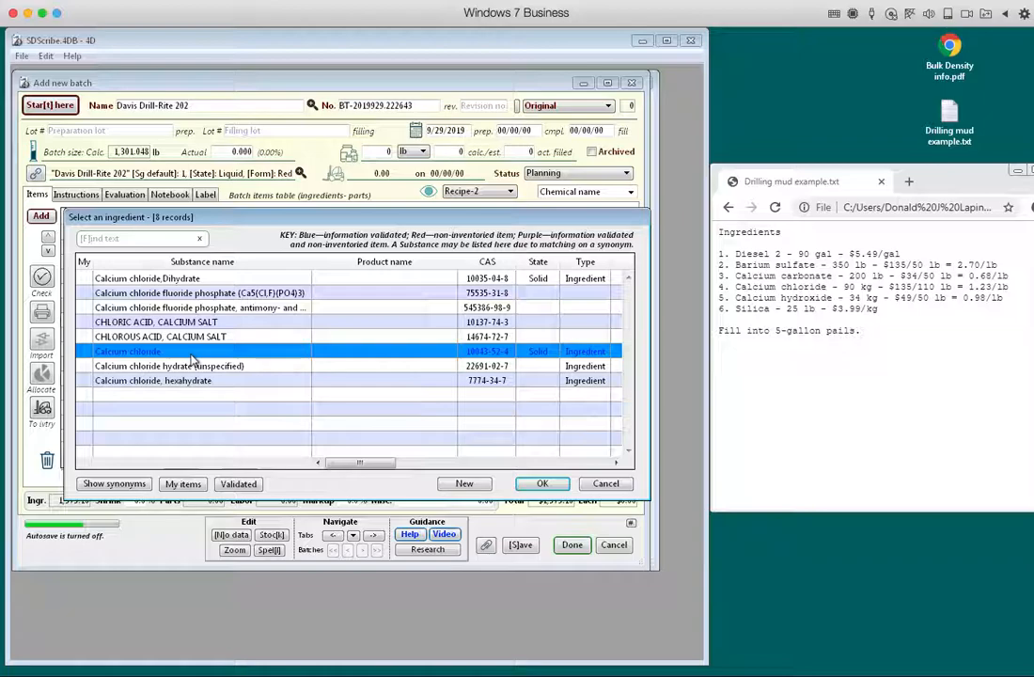
{"action": "left_click", "coordinate": [236, 485]}
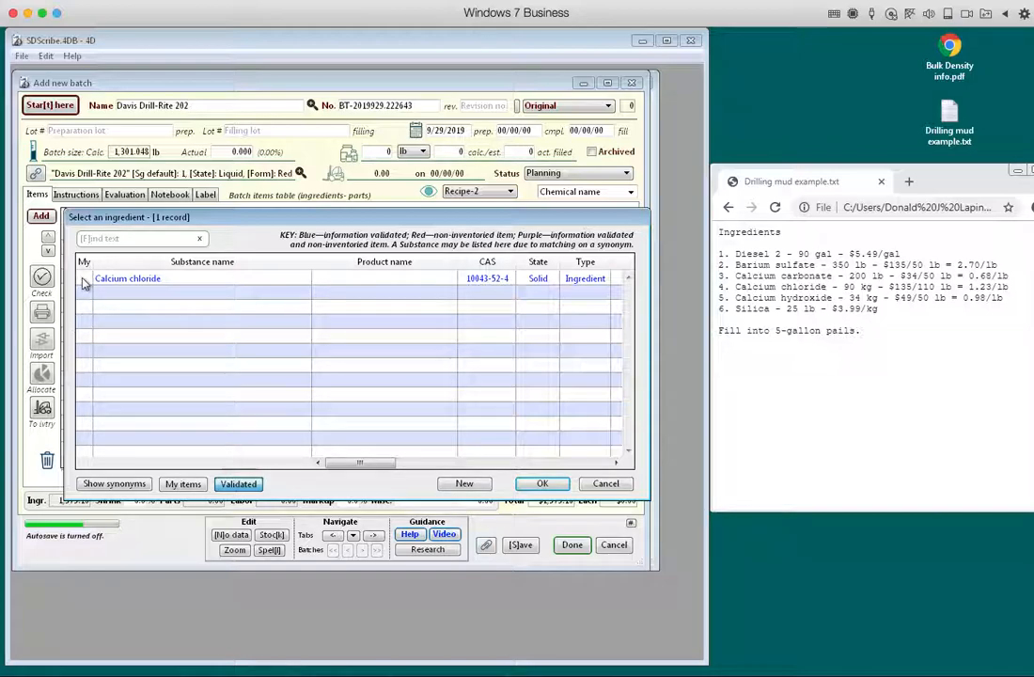
{"action": "left_click", "coordinate": [238, 483]}
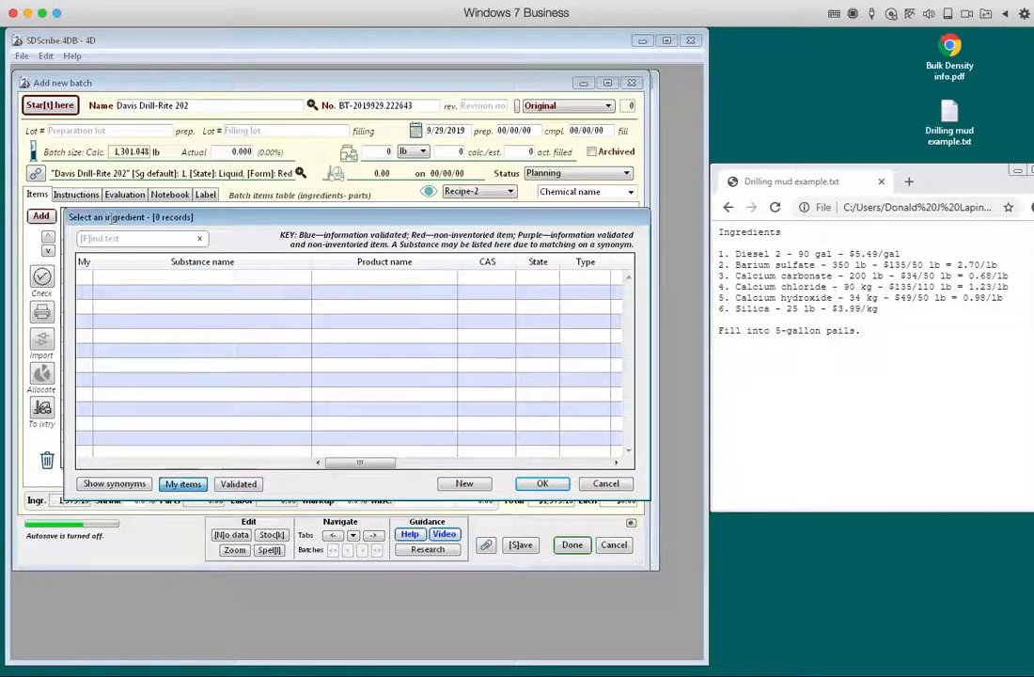
{"action": "left_click", "coordinate": [183, 483]}
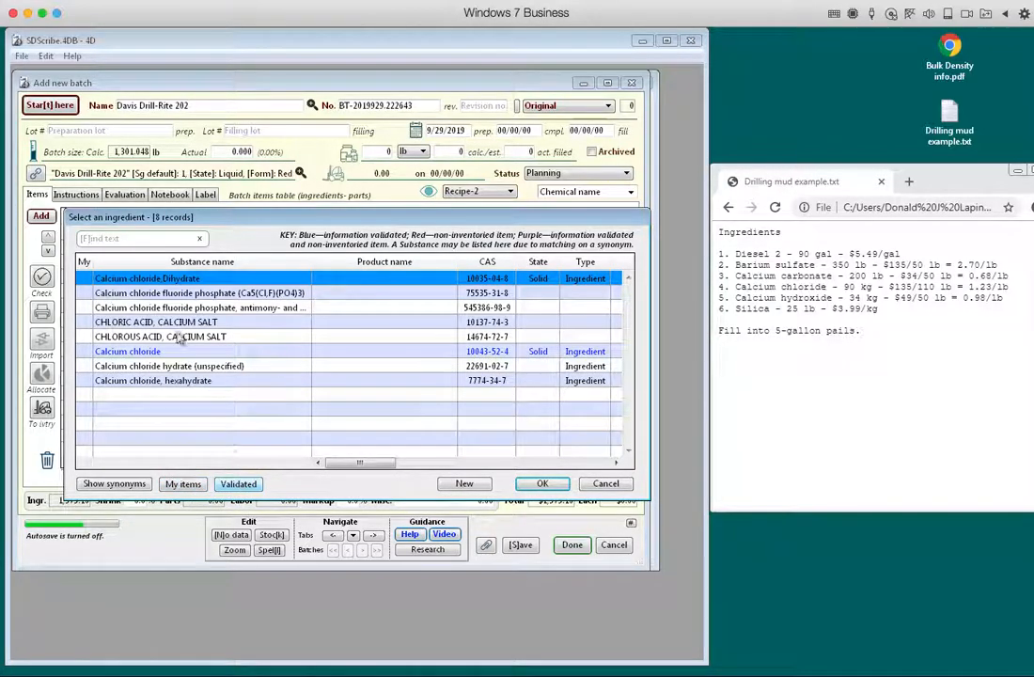
Choose the validated Calcium chloride (CAS 10043-52-4) as the fourth ingredient and set its amount to 90 kg
{"action": "double_click", "coordinate": [120, 353]}
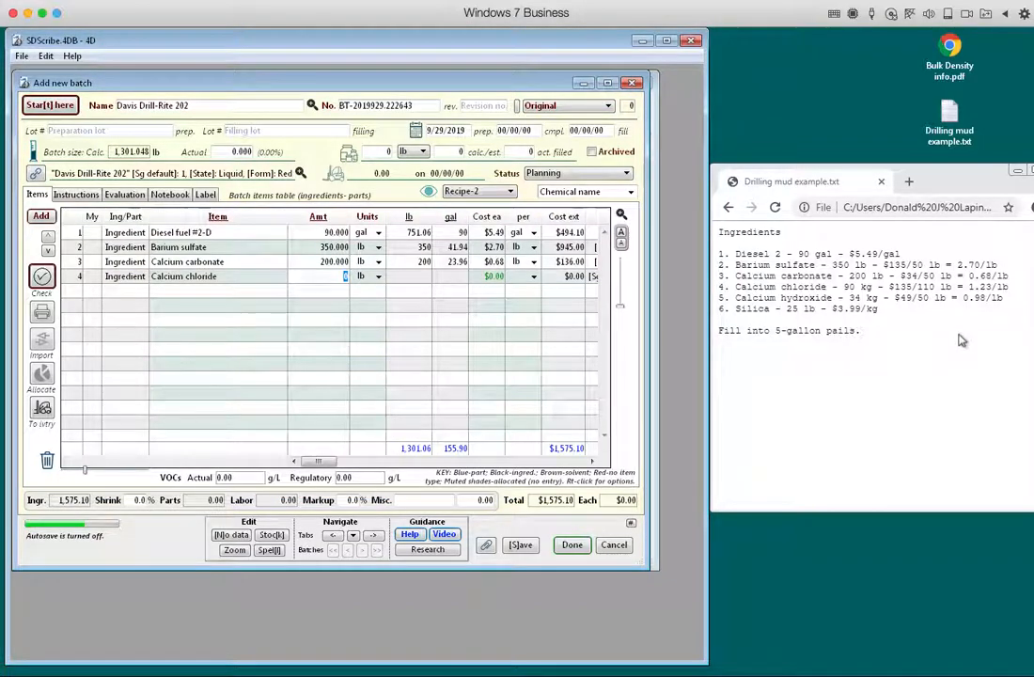
{"action": "type", "text": "90"}
{"action": "key", "text": "Tab"}
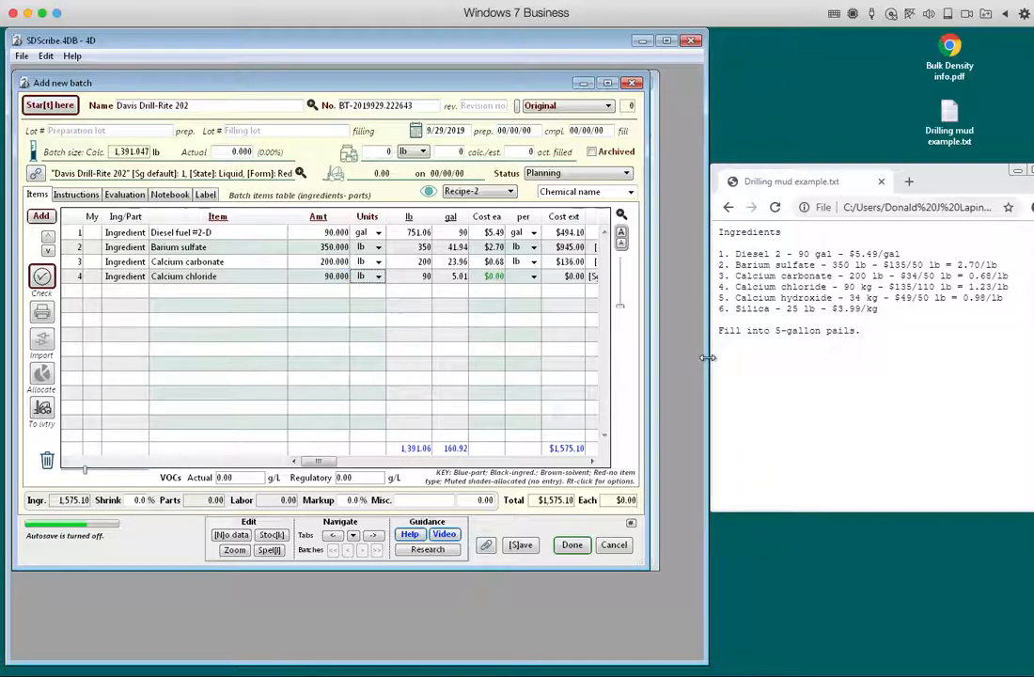
{"action": "key", "text": "Down"}
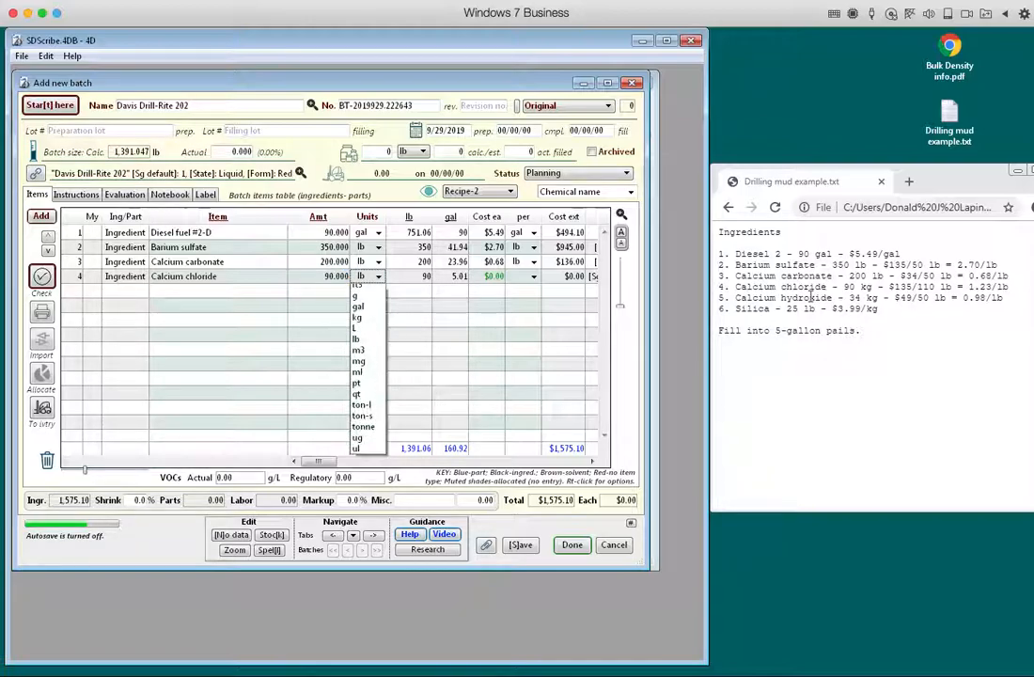
{"action": "key", "text": "k"}
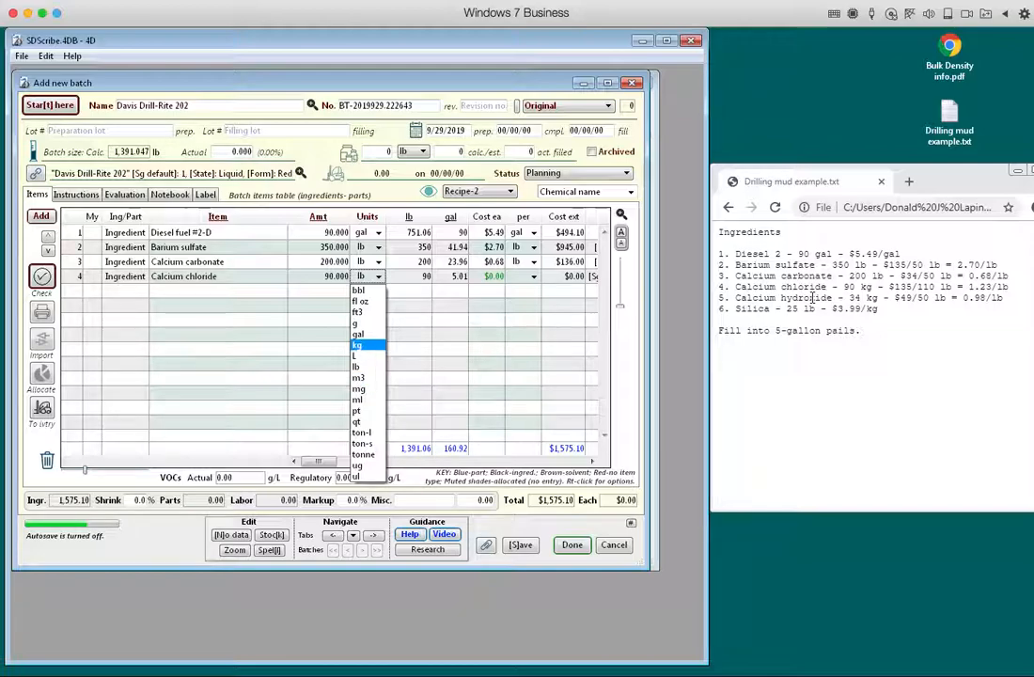
{"action": "key", "text": "Return"}
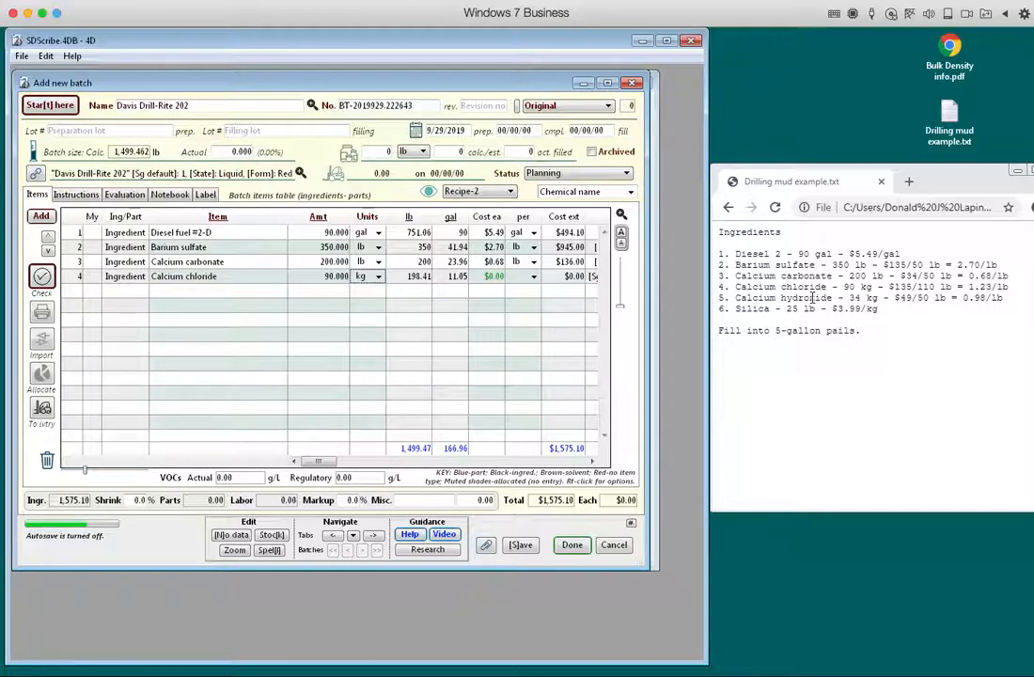
Set the cost of Calcium chloride to $1.23 per lb
{"action": "left_click", "coordinate": [490, 283]}
{"action": "type", "text": "1.23"}
{"action": "key", "text": "Tab"}
{"action": "key", "text": "Down"}
{"action": "key", "text": "Down"}
{"action": "key", "text": "l"}
{"action": "key", "text": "Down"}
{"action": "key", "text": "Return"}
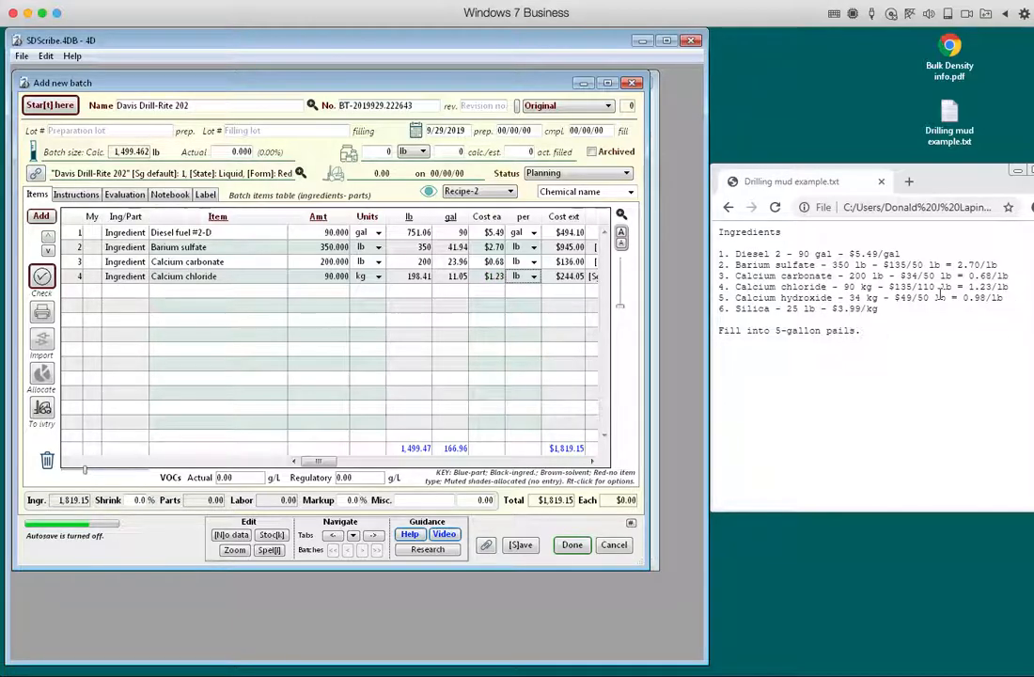
Add Calcium hydroxide as the fifth ingredient with an amount of 34 kg
{"action": "double_click", "coordinate": [185, 294]}
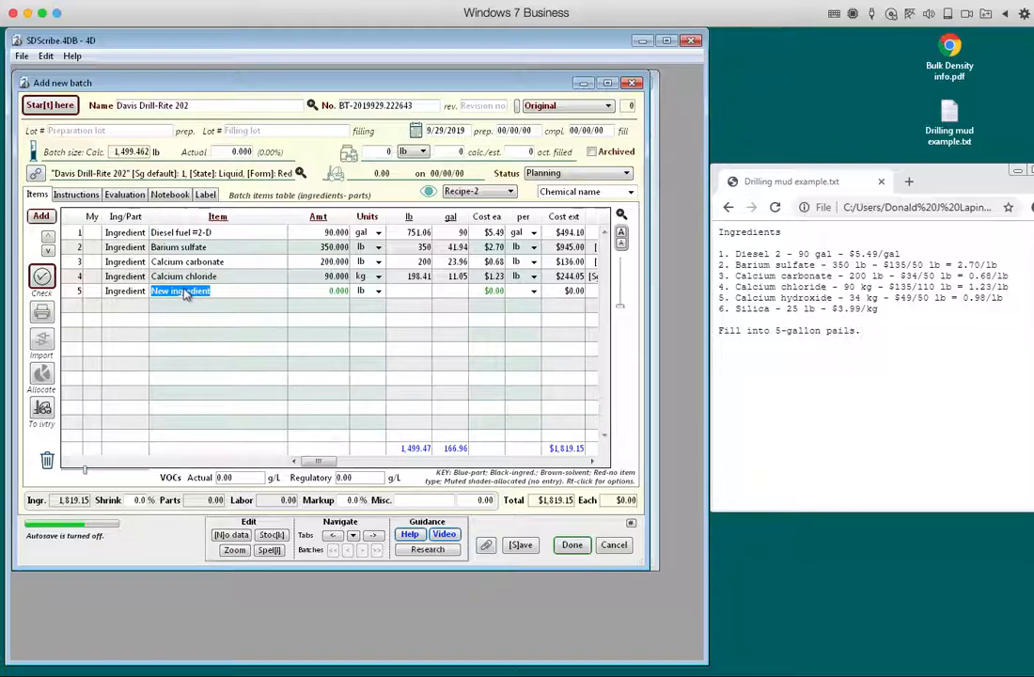
{"action": "type", "text": "Calcium hydro"}
{"action": "key", "text": "Return"}
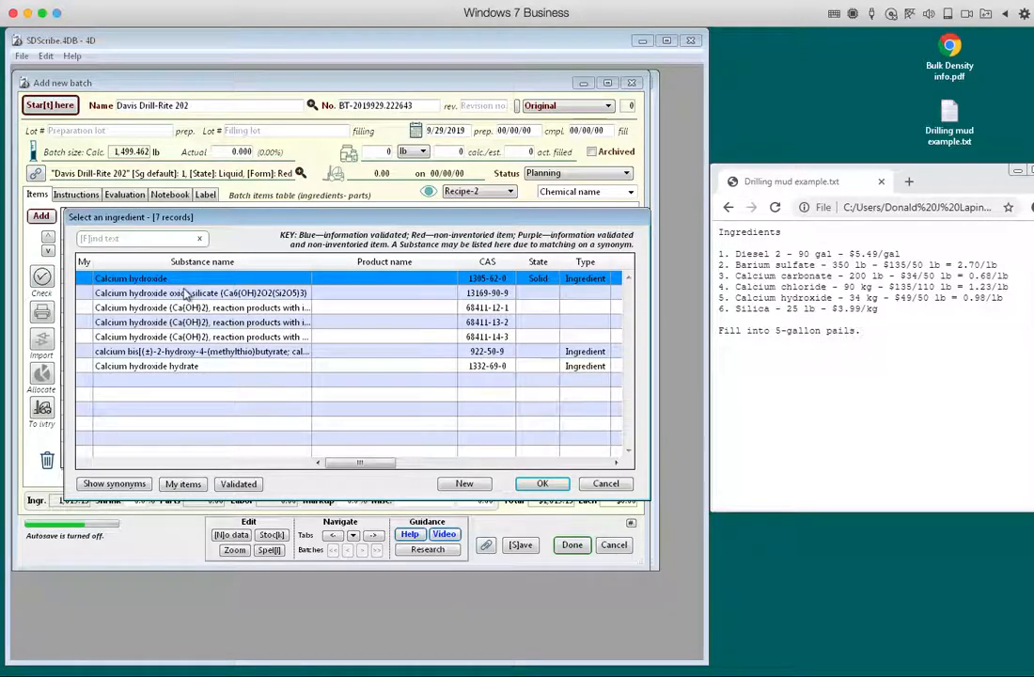
{"action": "key", "text": "Return"}
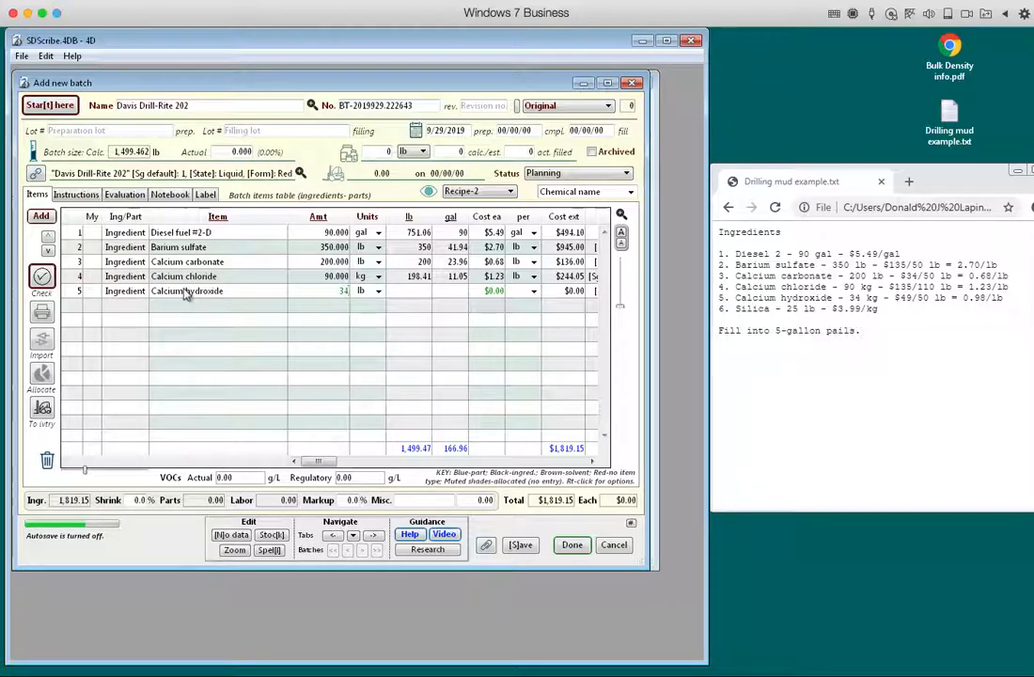
{"action": "key", "text": "Tab"}
{"action": "key", "text": "Down"}
{"action": "key", "text": "k"}
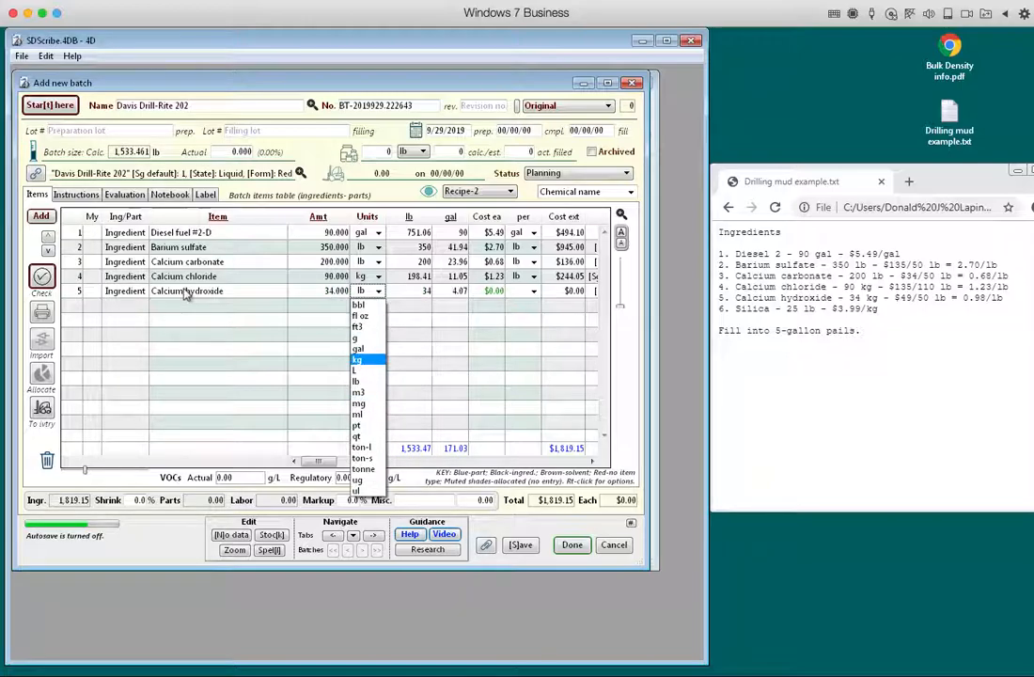
{"action": "key", "text": "Return"}
Set the cost of Calcium hydroxide to $0.98 per lb
{"action": "key", "text": "Tab"}
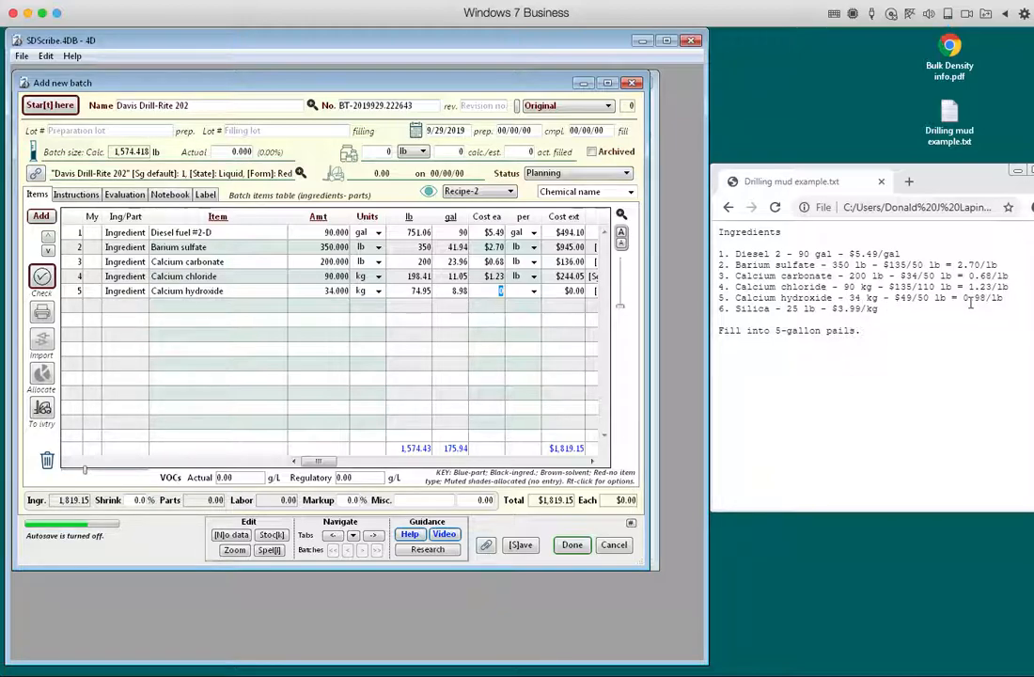
{"action": "type", "text": "0.98"}
{"action": "key", "text": "Tab"}
{"action": "key", "text": "Down"}
{"action": "key", "text": "Down"}
{"action": "key", "text": "Down"}
{"action": "key", "text": "Down"}
{"action": "key", "text": "Down"}
{"action": "key", "text": "Down"}
{"action": "key", "text": "Down"}
{"action": "key", "text": "Down"}
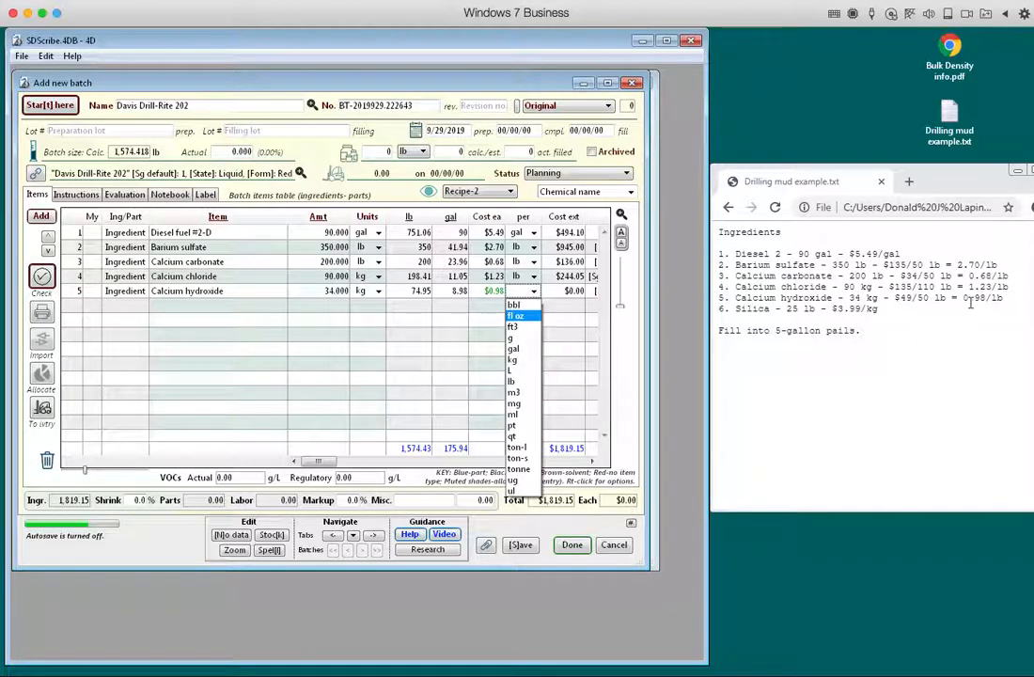
{"action": "key", "text": "Return"}
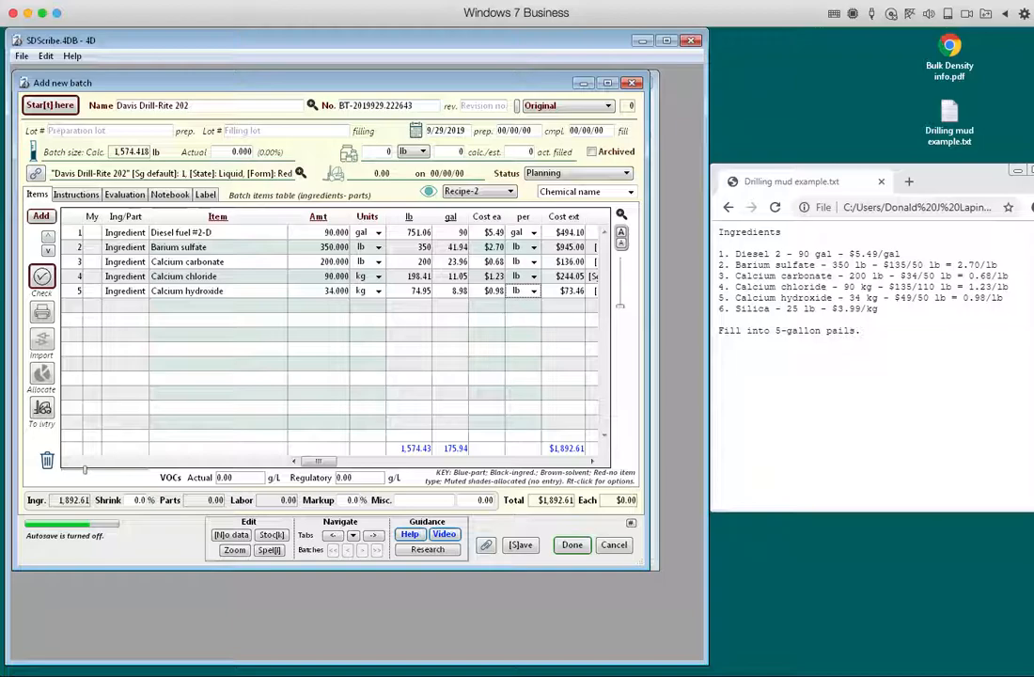
Add a sixth ingredient row and look up substances matching "Silica"
{"action": "double_click", "coordinate": [189, 306]}
{"action": "type", "text": "Silica"}
{"action": "key", "text": "Tab"}
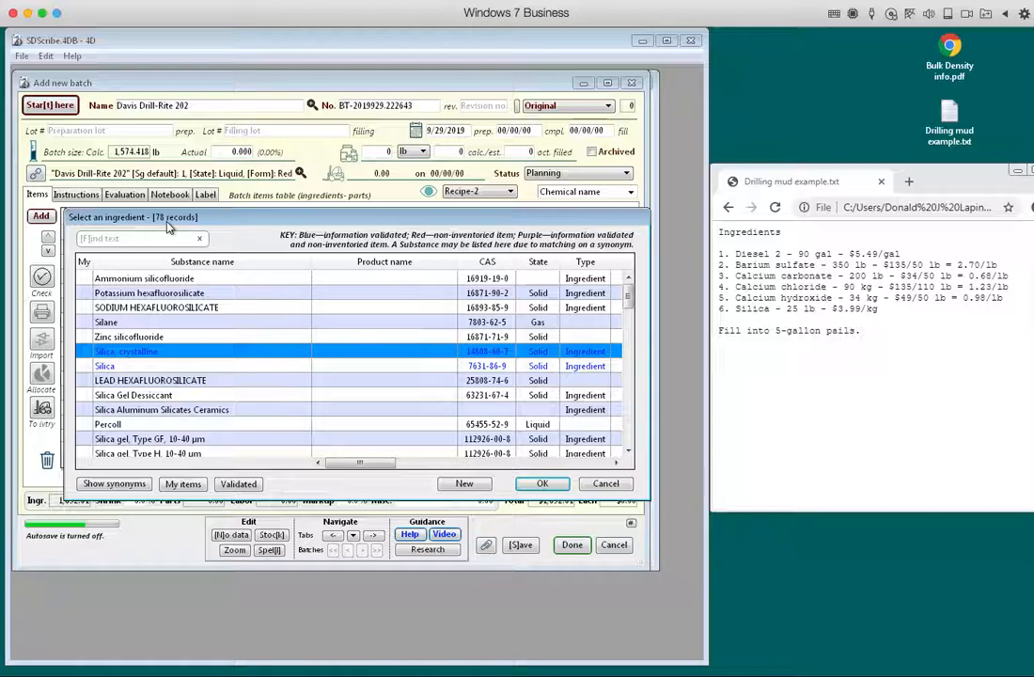
Browse the silica matches and view the synonyms of "Silane, hexadecyltrimethoxy-, hydrolysis products with silica"
{"action": "scroll", "coordinate": [127, 338], "scroll_direction": "down", "scroll_amount": 7}
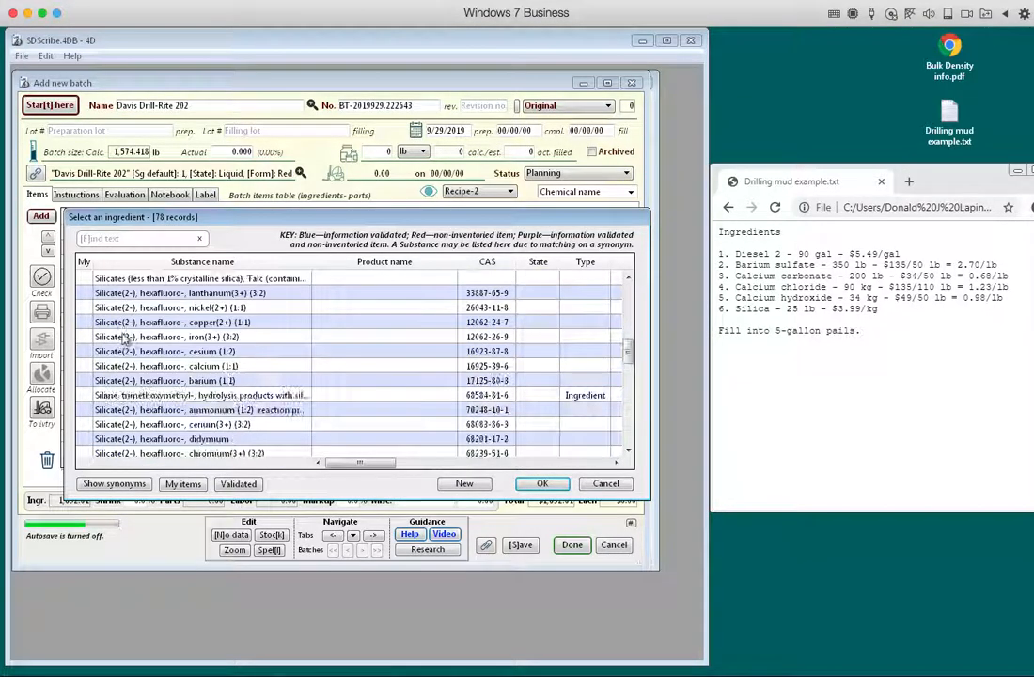
{"action": "scroll", "coordinate": [123, 337], "scroll_direction": "down", "scroll_amount": 5}
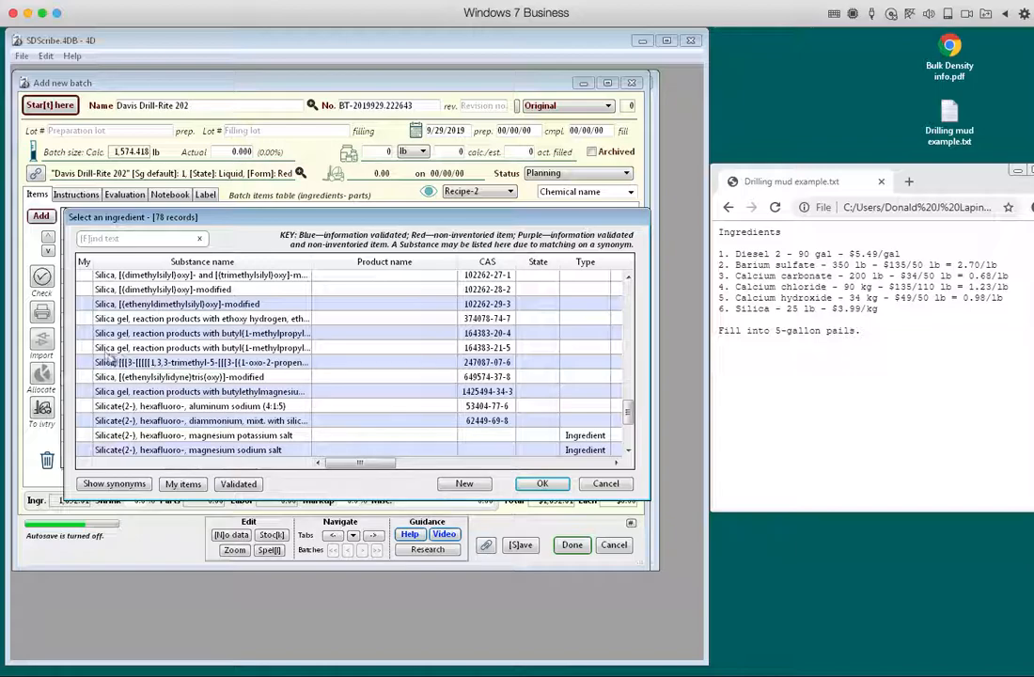
{"action": "scroll", "coordinate": [111, 359], "scroll_direction": "down", "scroll_amount": 2}
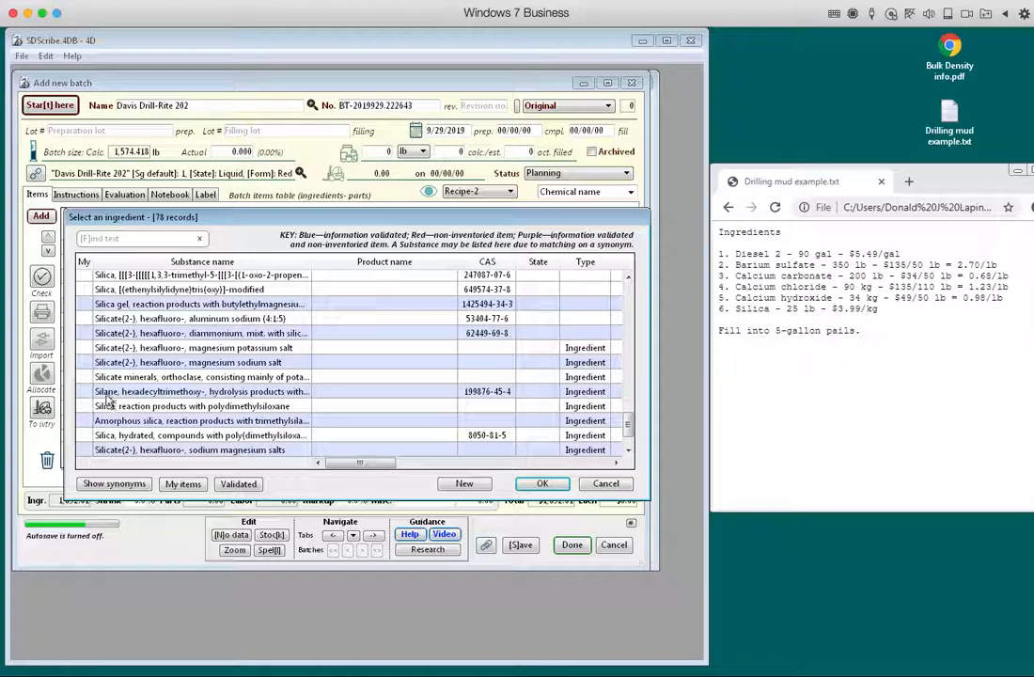
{"action": "left_click", "coordinate": [121, 391]}
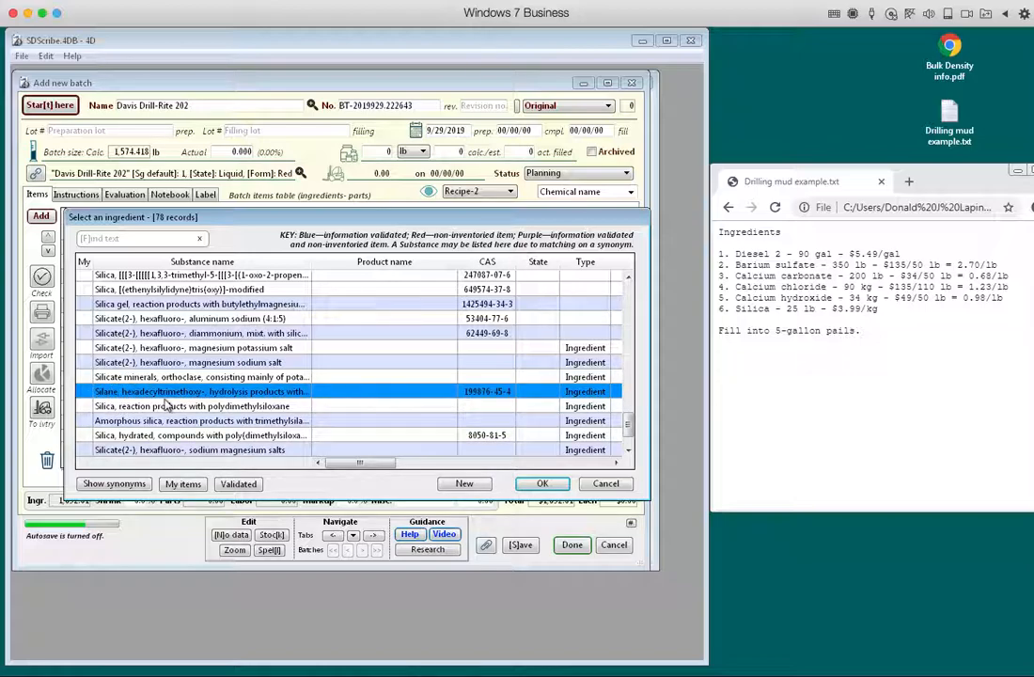
{"action": "right_click", "coordinate": [166, 396]}
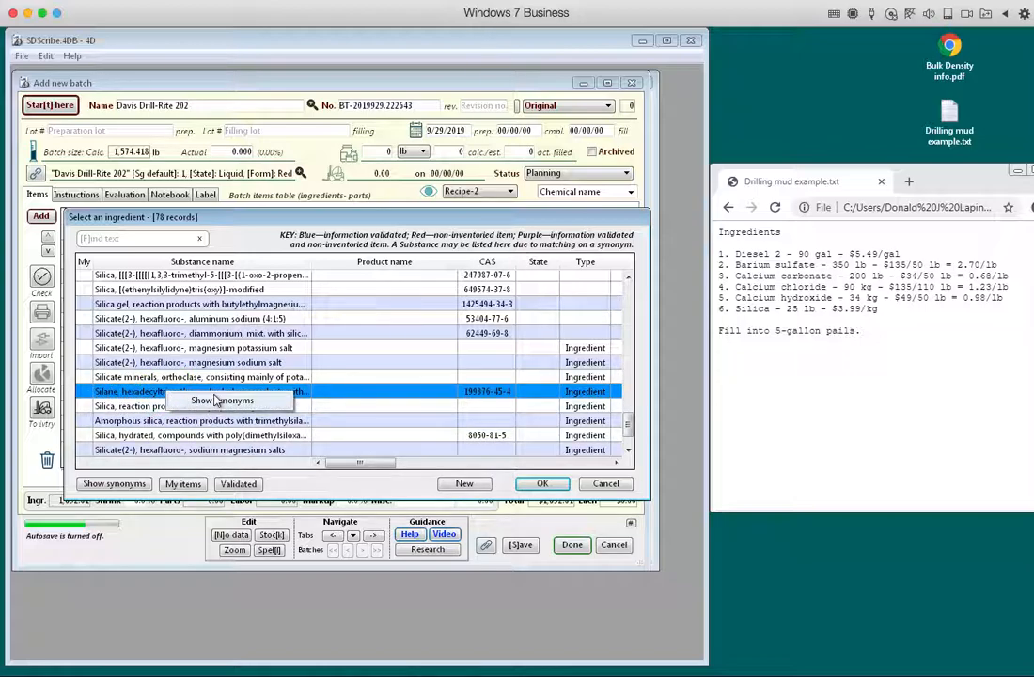
{"action": "left_click", "coordinate": [218, 402]}
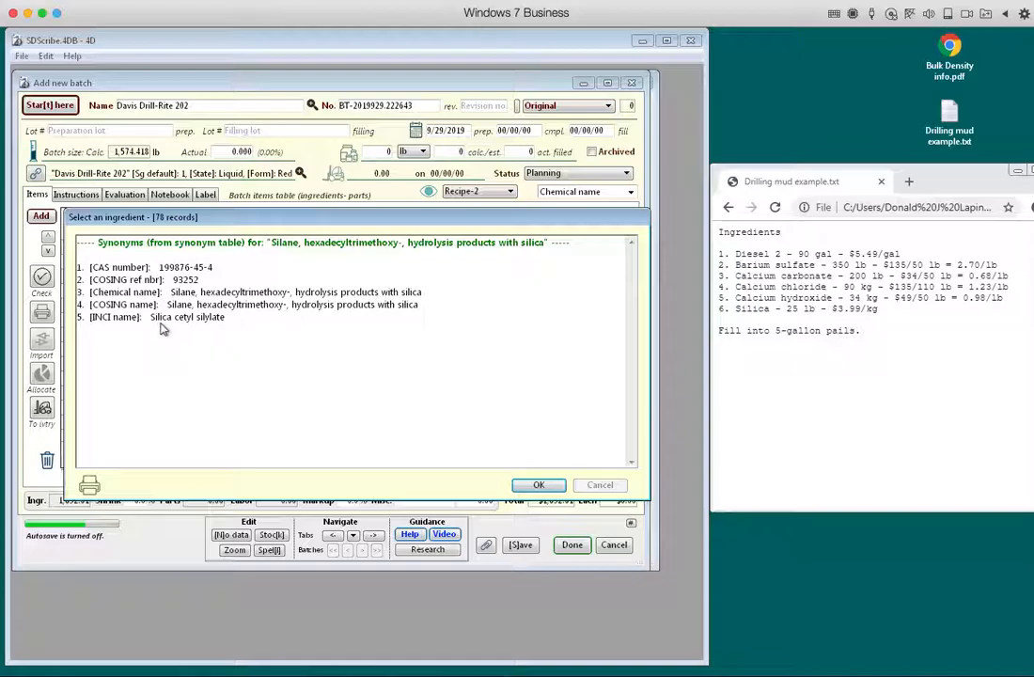
{"action": "left_click", "coordinate": [526, 484]}
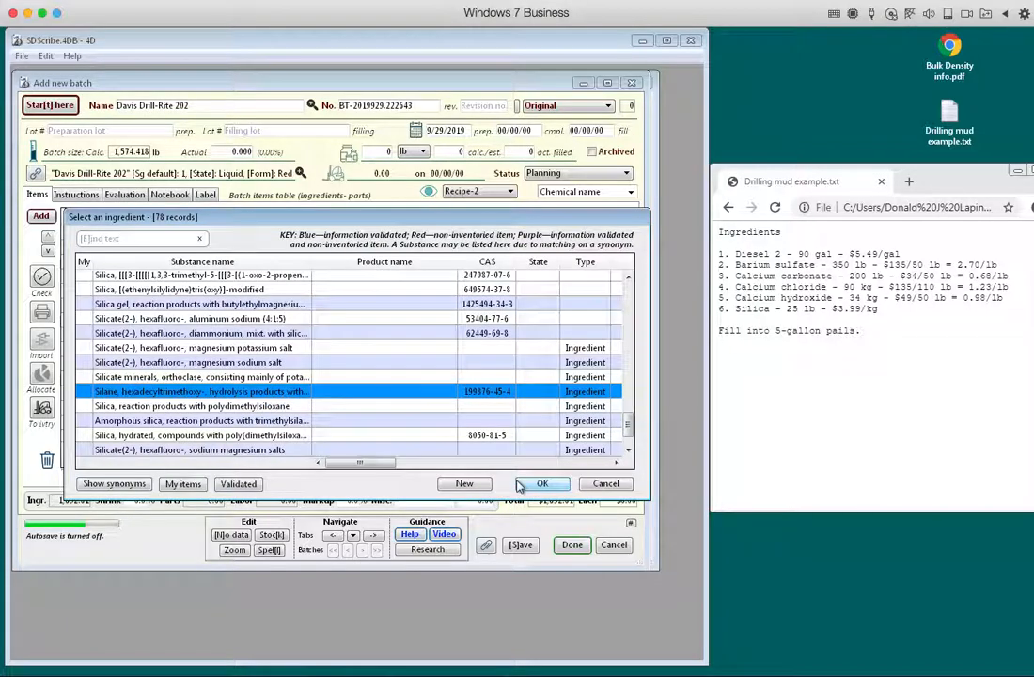
Narrow the silica matches to validated substances, choose "Silica, crystalline" as the sixth ingredient, and set its amount to 25 lb
{"action": "left_click", "coordinate": [237, 485]}
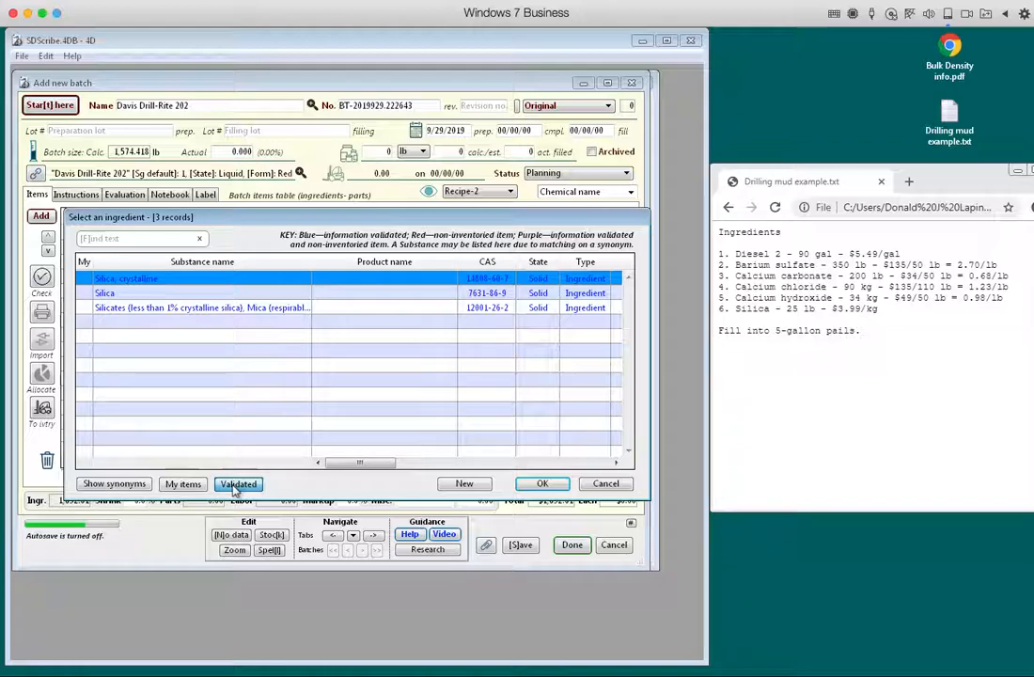
{"action": "double_click", "coordinate": [120, 280]}
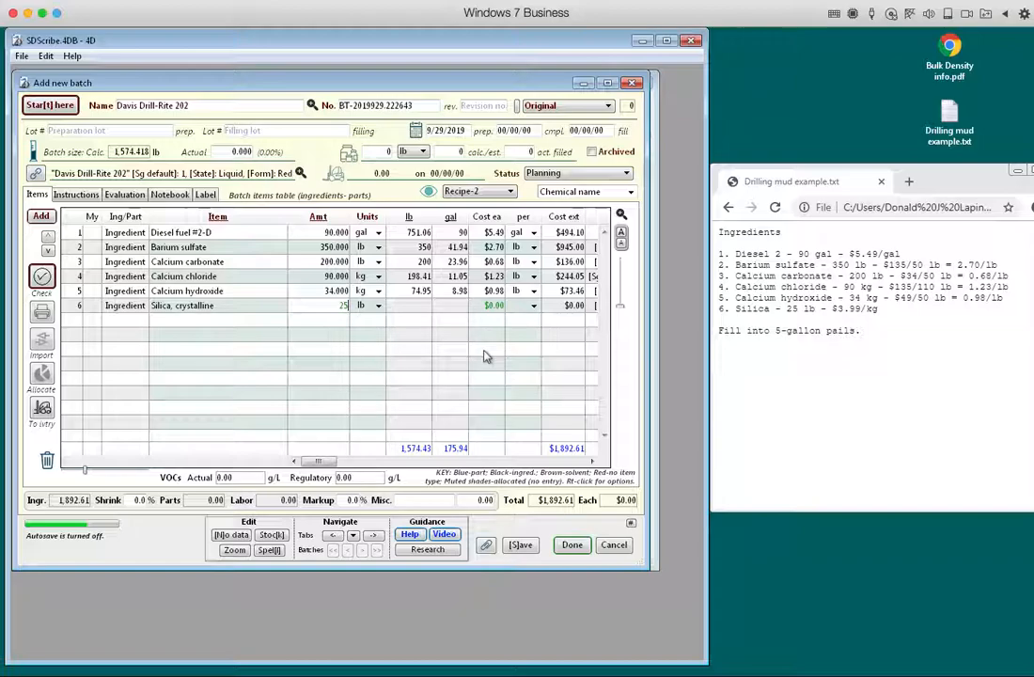
{"action": "key", "text": "Tab"}
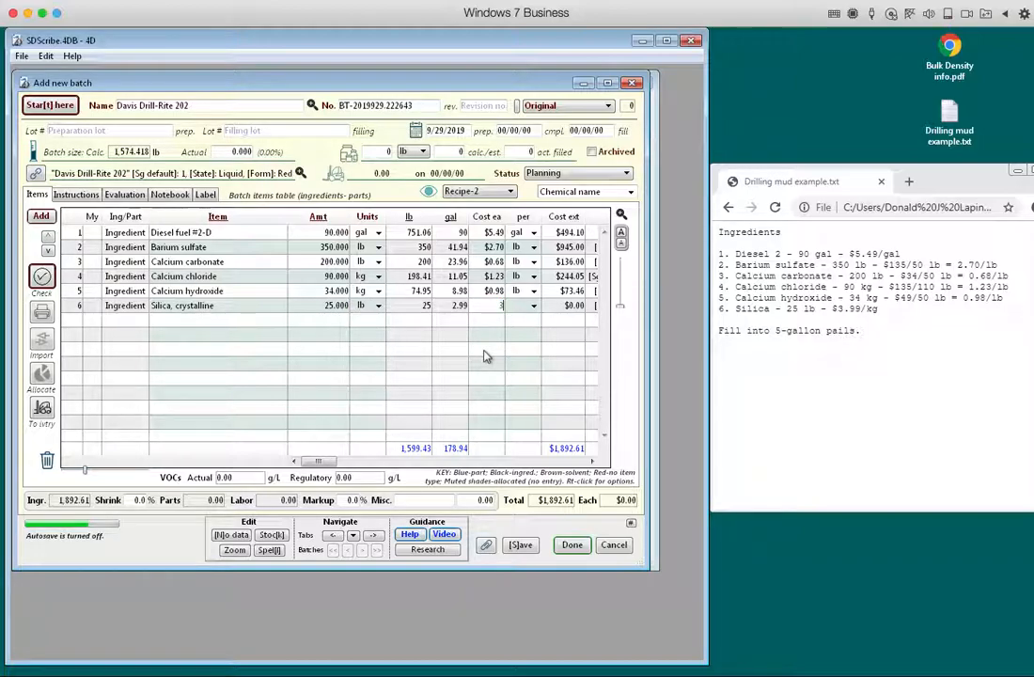
Set the cost of "Silica, crystalline" to $3.99 per kg
{"action": "key", "text": "Tab"}
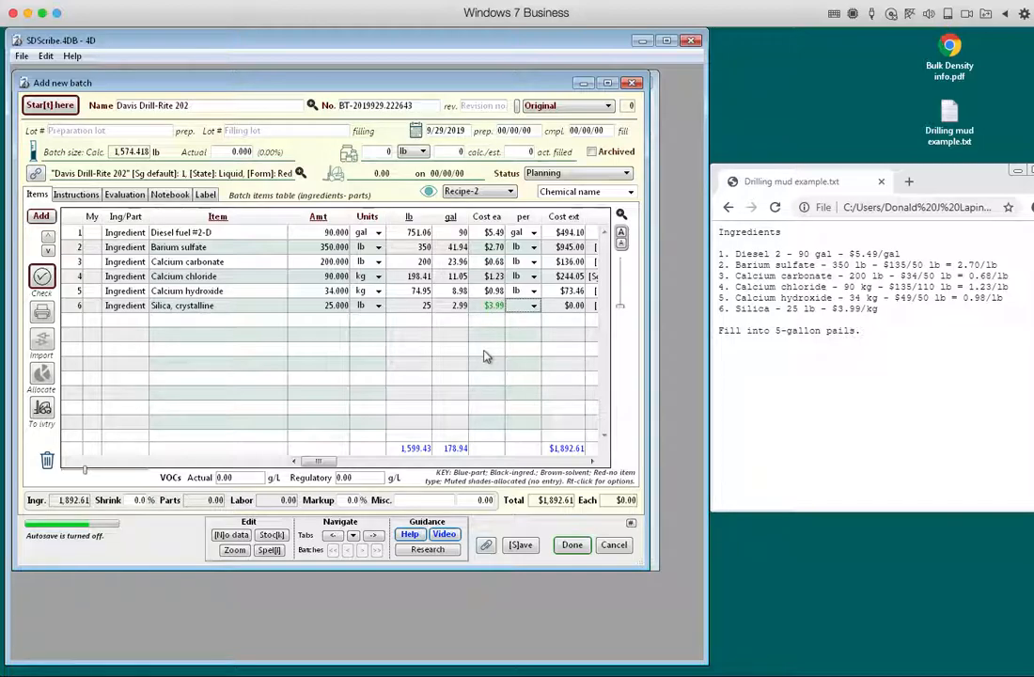
{"action": "key", "text": "space"}
{"action": "key", "text": "k"}
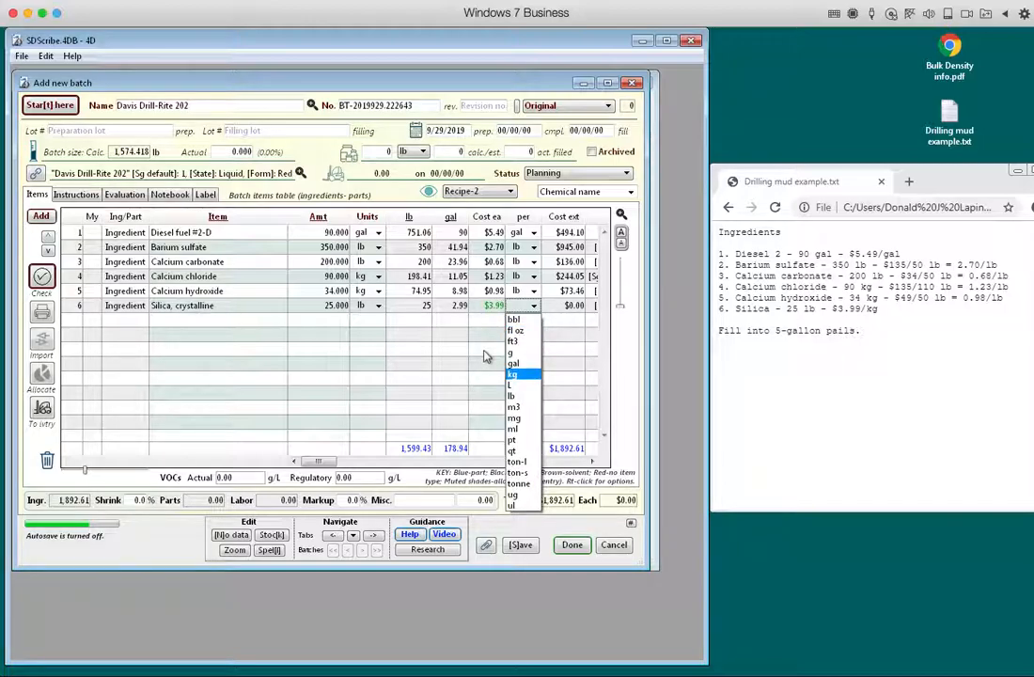
{"action": "key", "text": "Return"}
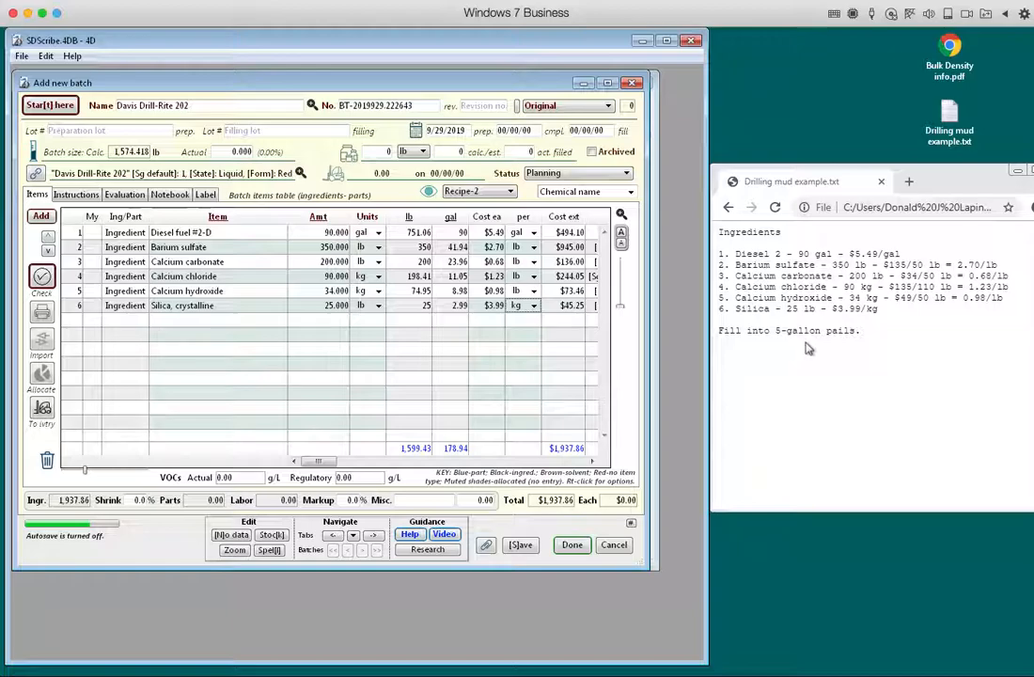
Set the batch's fill container size to 5 gal
{"action": "left_click", "coordinate": [374, 152]}
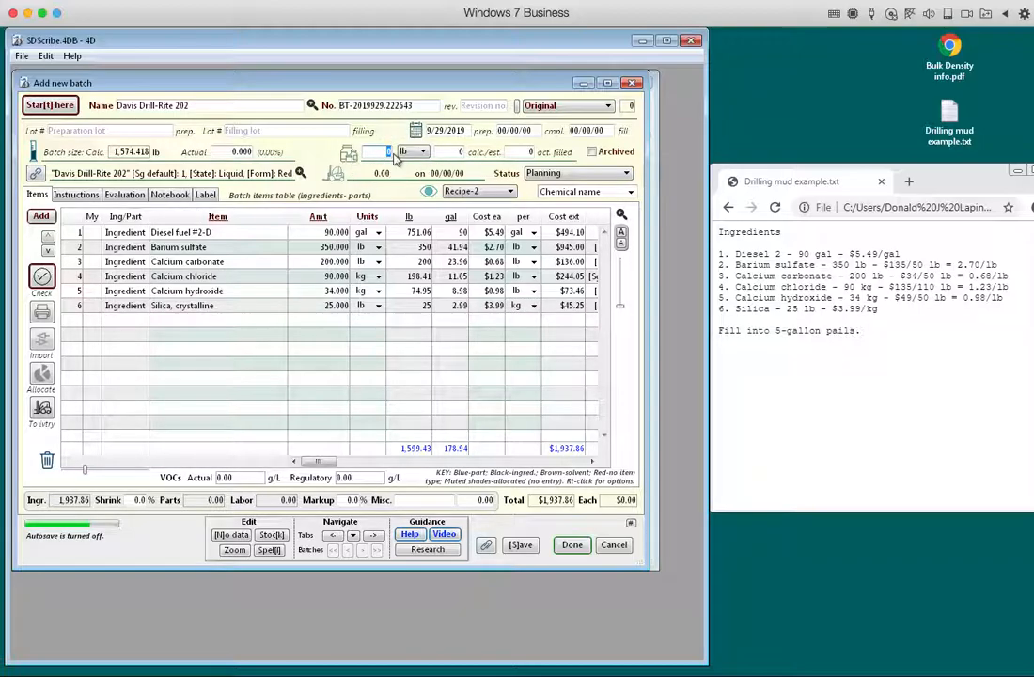
{"action": "type", "text": "5"}
{"action": "left_click", "coordinate": [418, 151]}
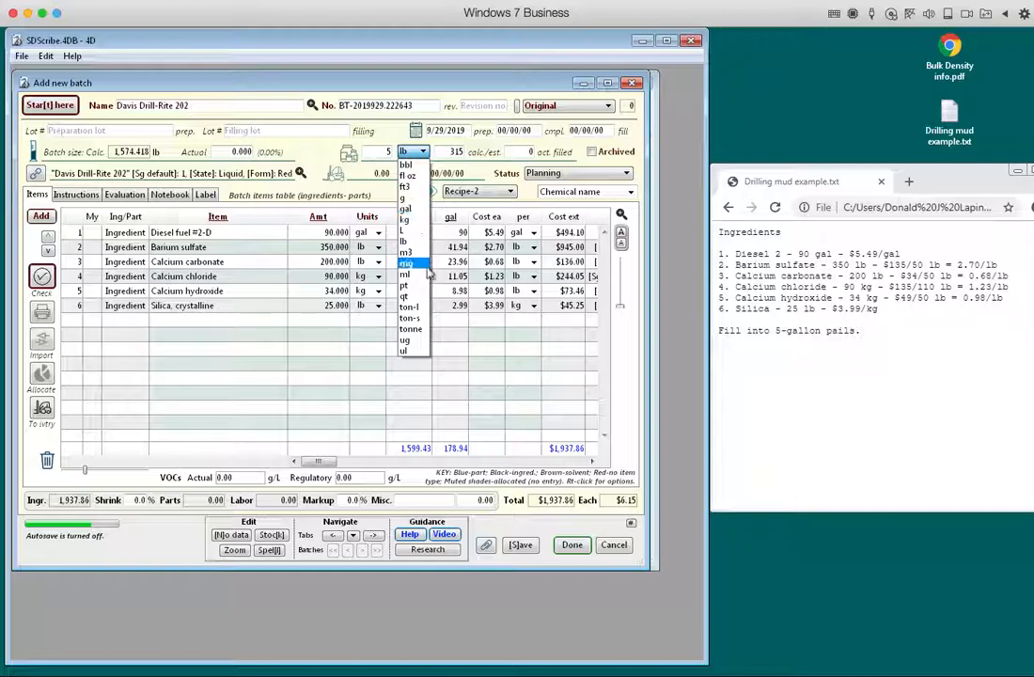
{"action": "left_click", "coordinate": [406, 208]}
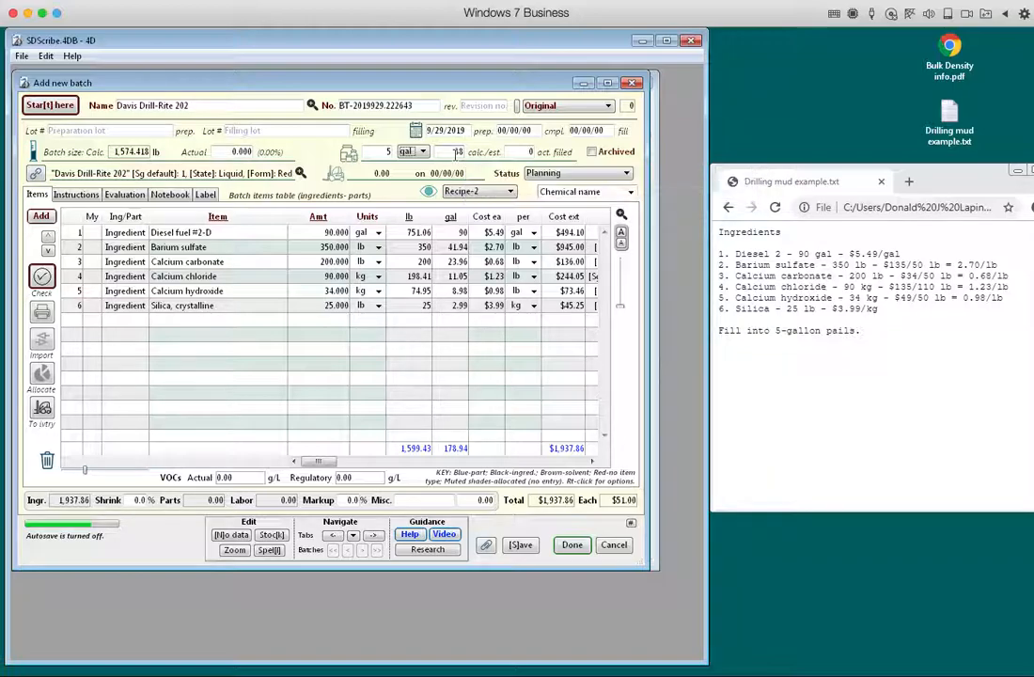
Add a part row to the batch items and assign it the stocked part "F-style jug, 5 gal natural", filtering the parts by "5"
{"action": "left_click", "coordinate": [192, 326]}
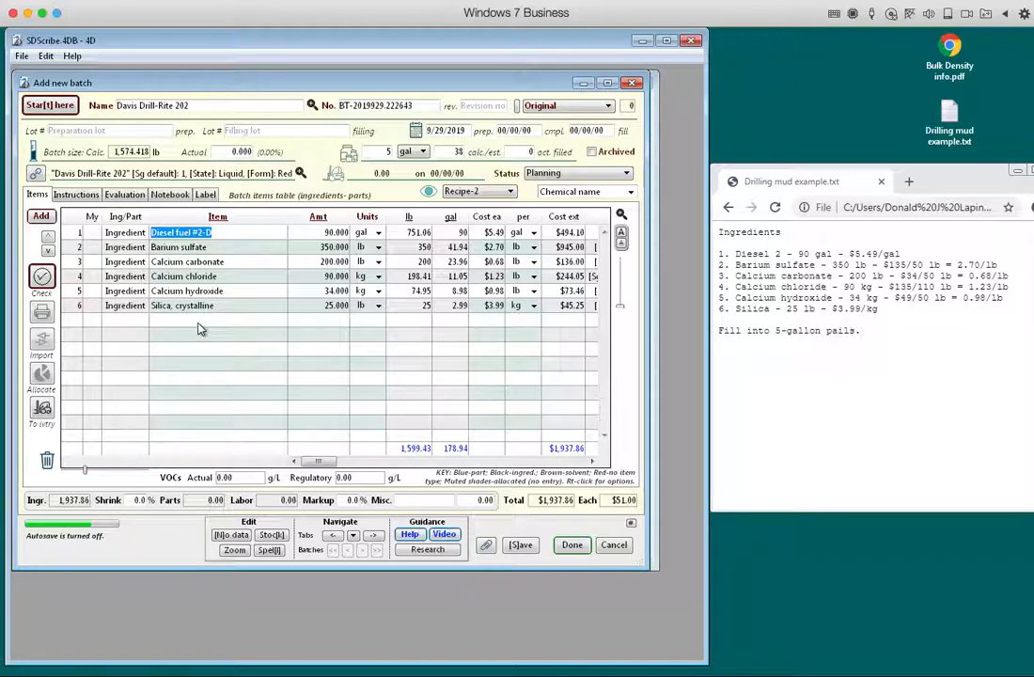
{"action": "left_click", "coordinate": [39, 216]}
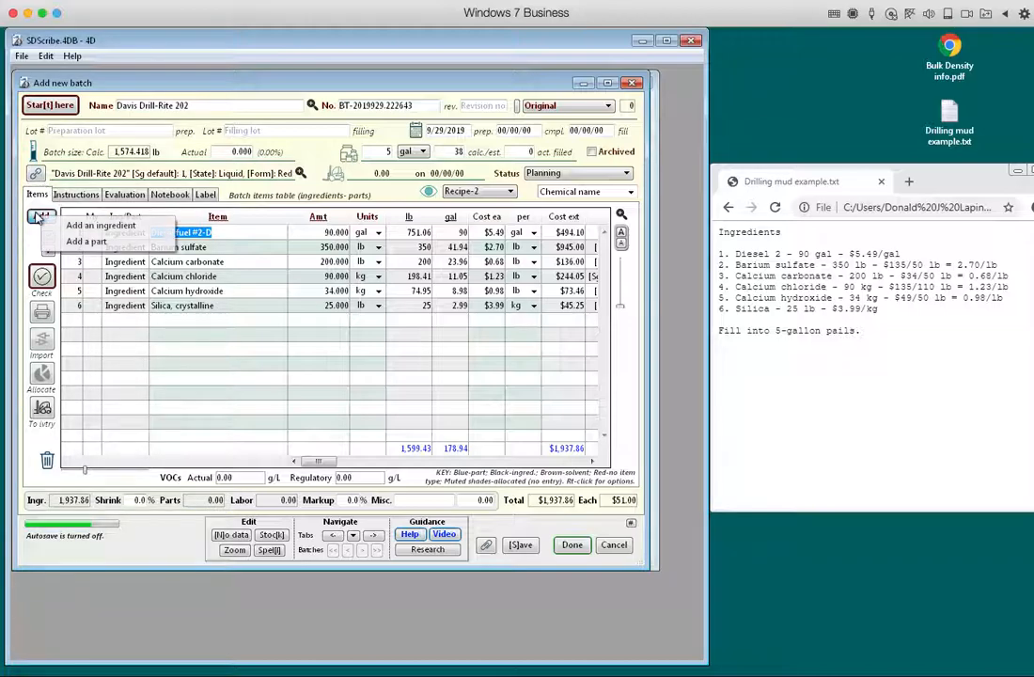
{"action": "left_click", "coordinate": [84, 241]}
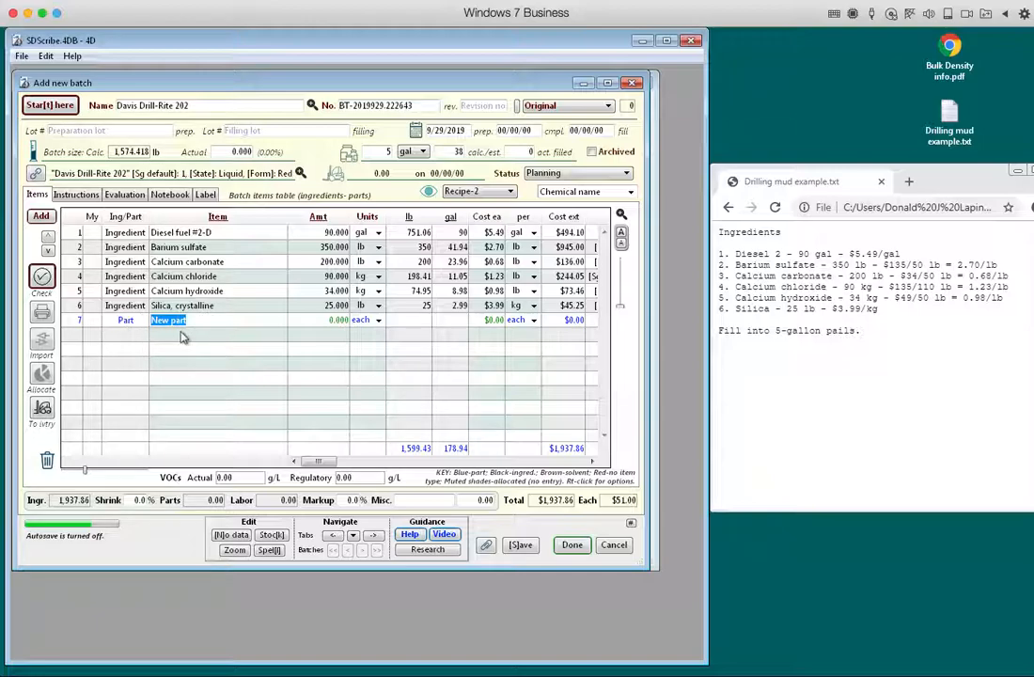
{"action": "key", "text": "BackSpace"}
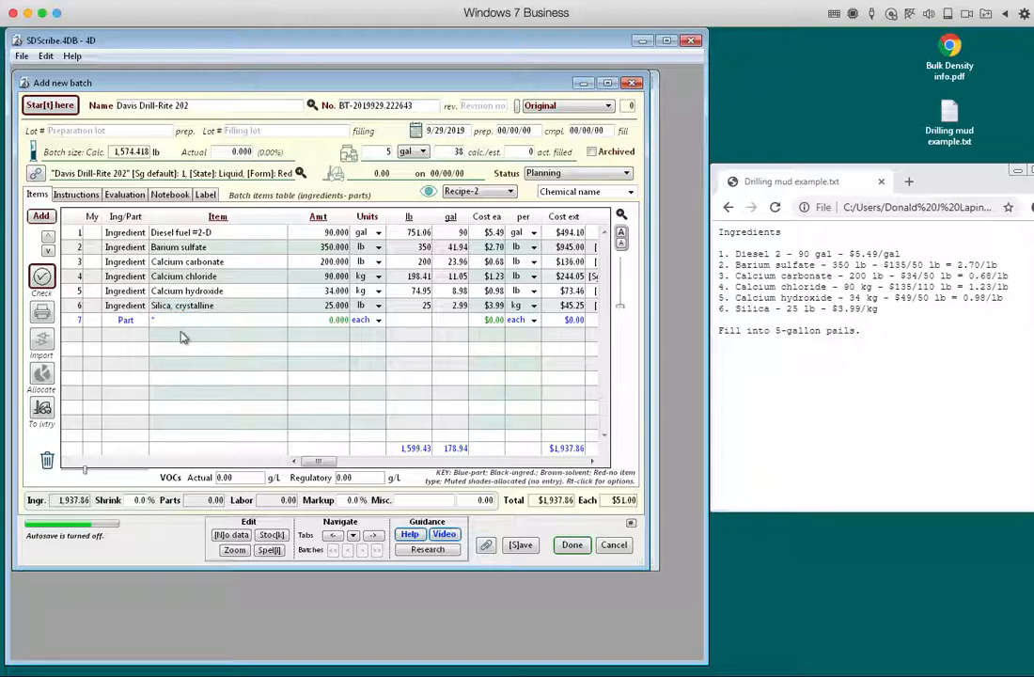
{"action": "key", "text": "Tab"}
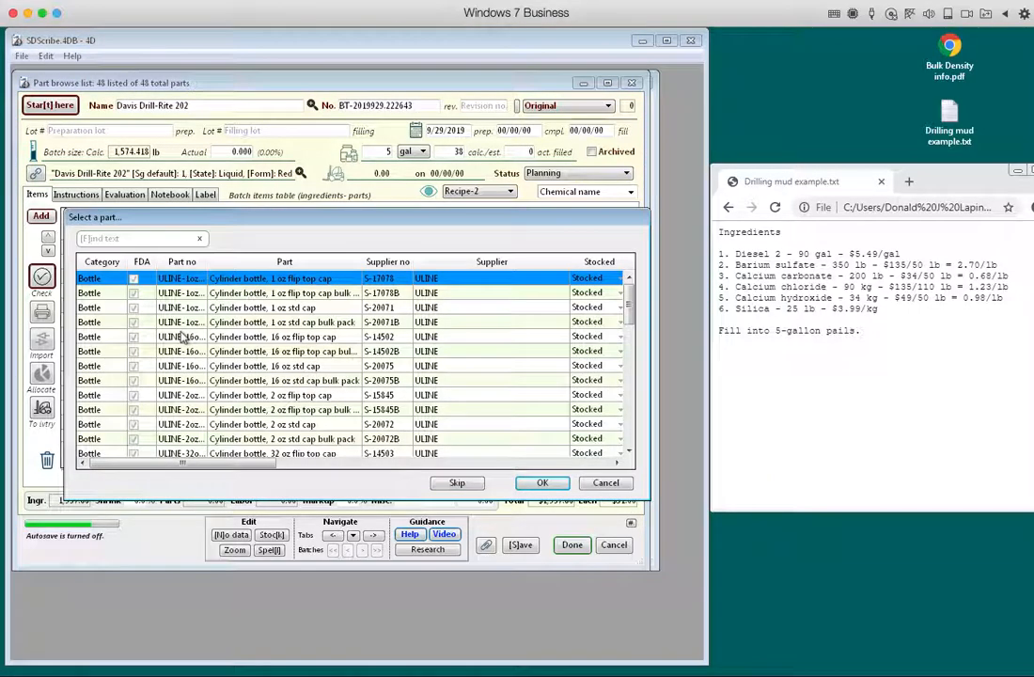
{"action": "scroll", "coordinate": [198, 343], "scroll_direction": "down", "scroll_amount": 5}
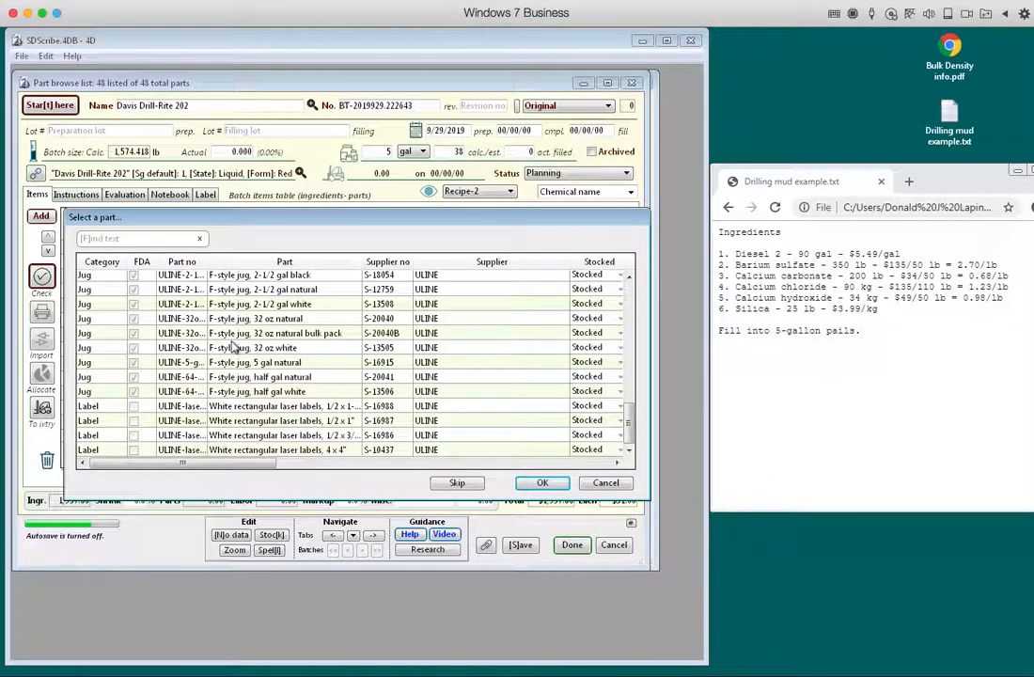
{"action": "scroll", "coordinate": [225, 346], "scroll_direction": "up", "scroll_amount": 5}
{"action": "left_click", "coordinate": [106, 239]}
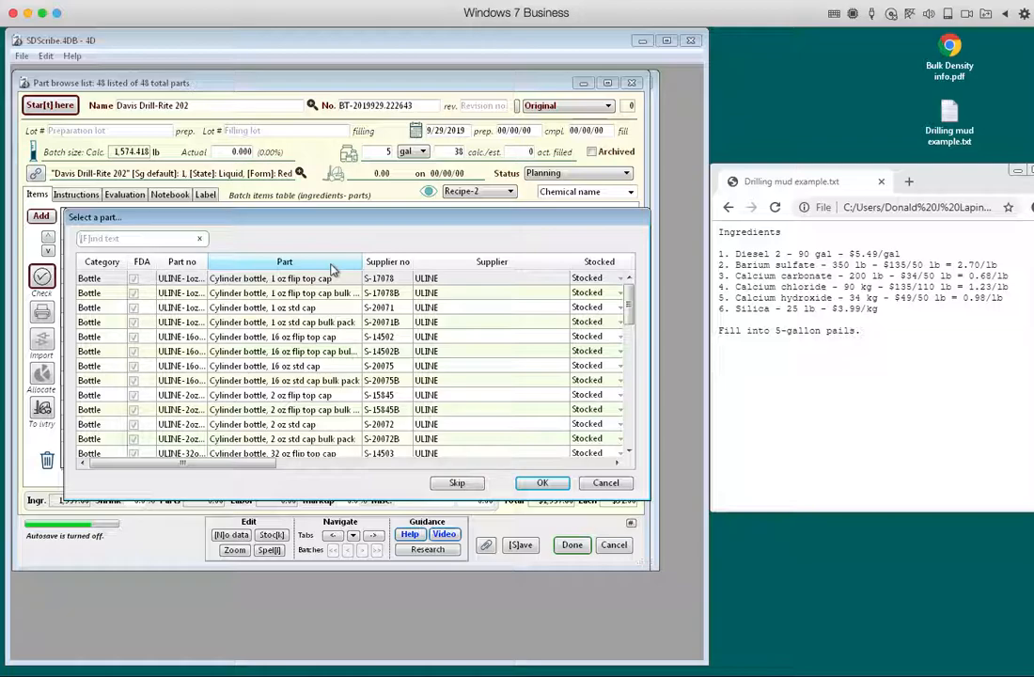
{"action": "type", "text": "5"}
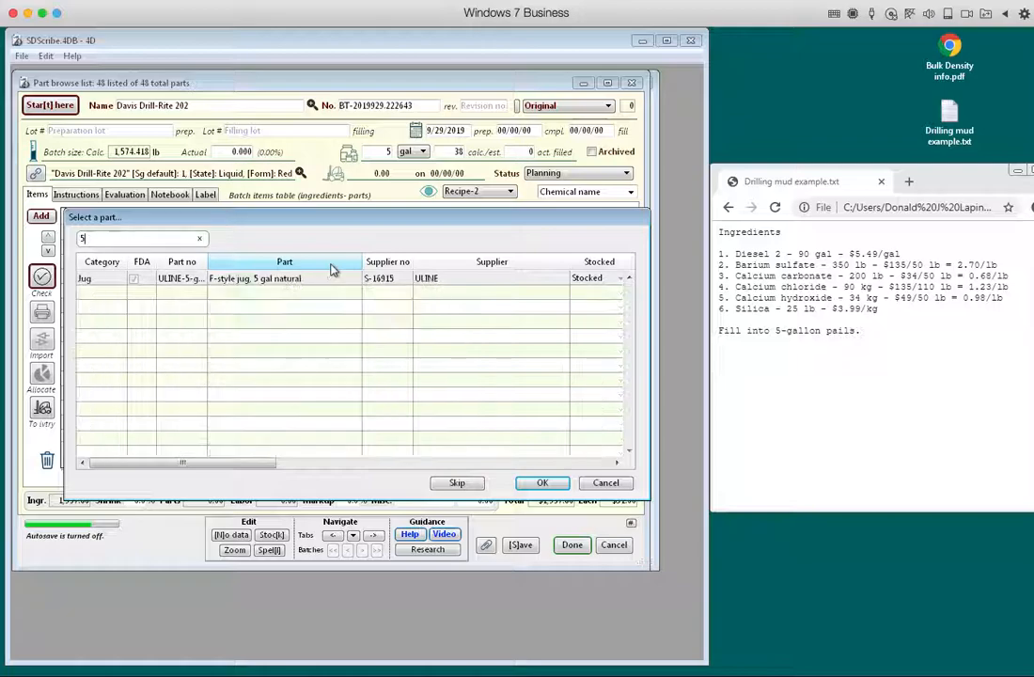
{"action": "left_click", "coordinate": [258, 280]}
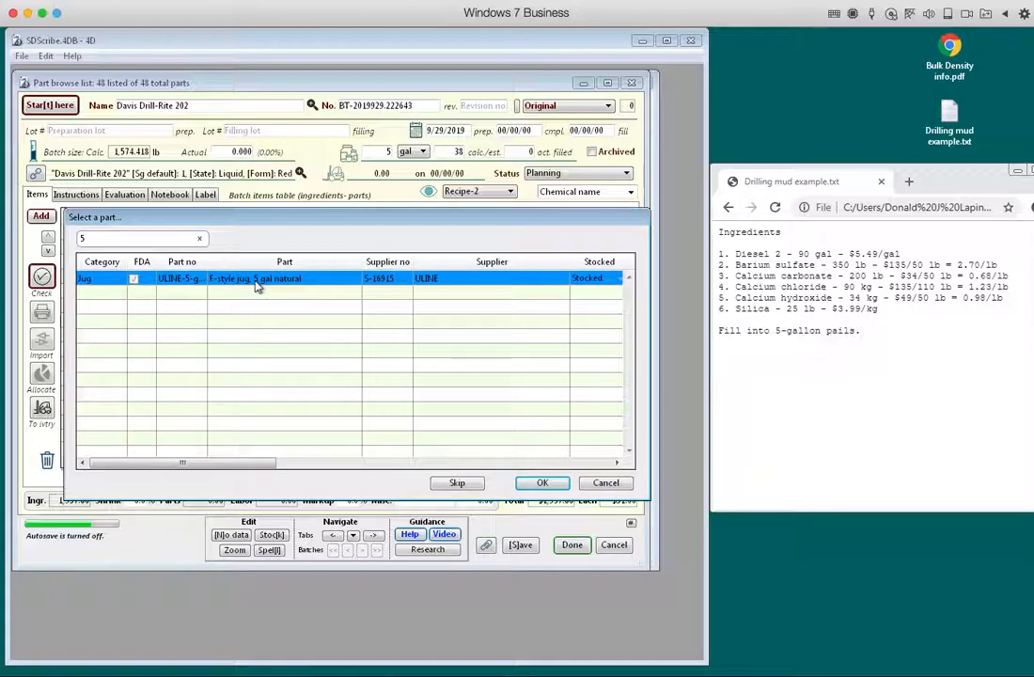
{"action": "double_click", "coordinate": [256, 282]}
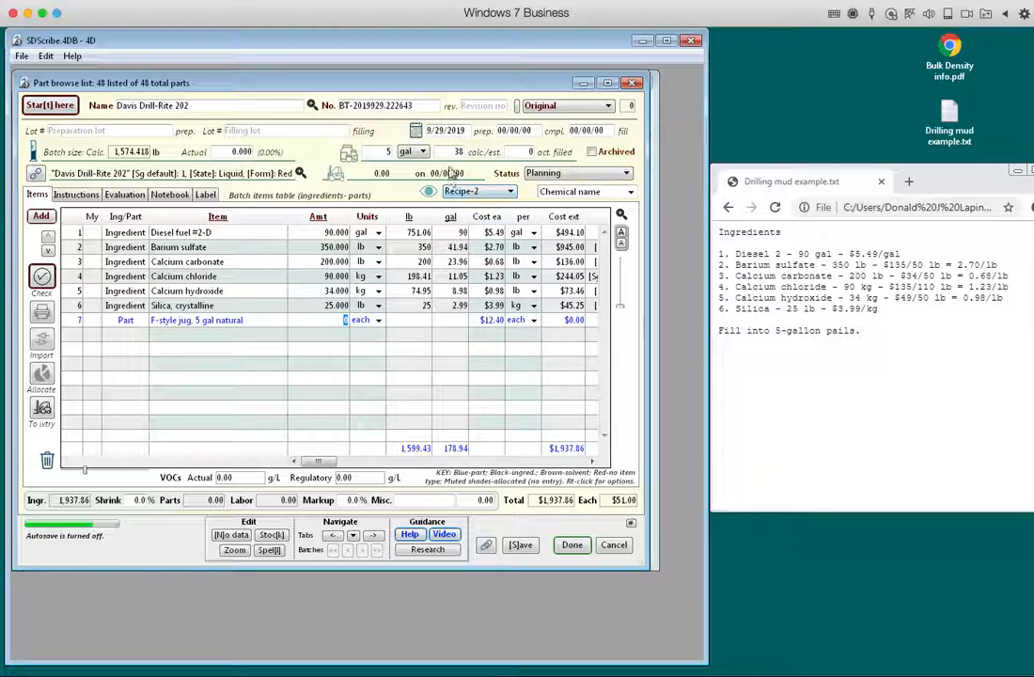
Set the amount of the 5-gallon F-style jug part to 40 each
{"action": "left_click", "coordinate": [334, 321]}
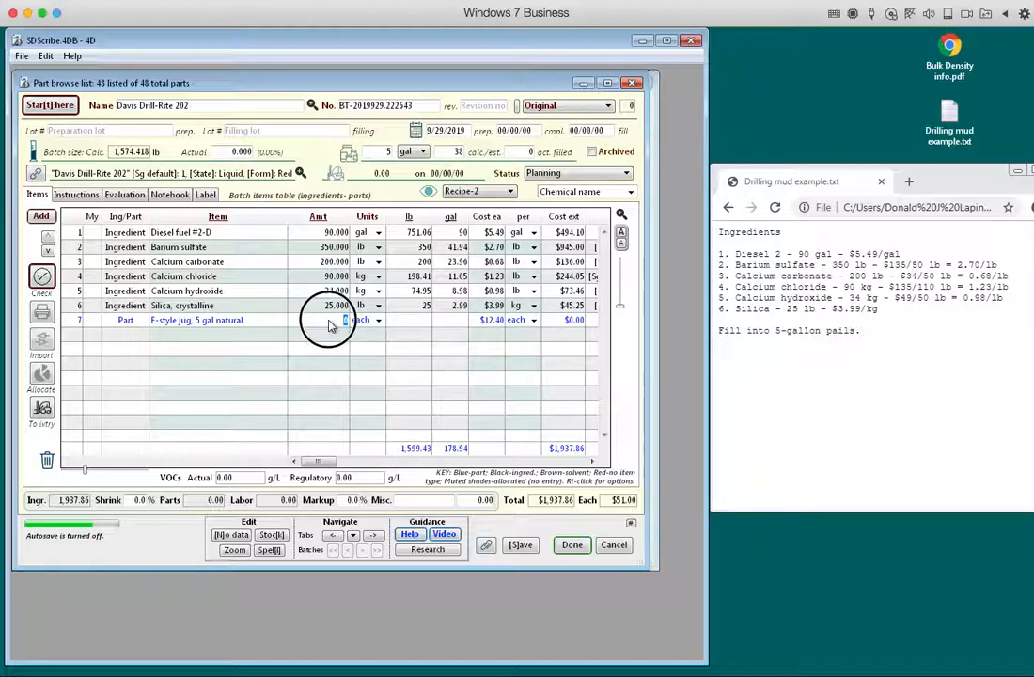
{"action": "left_click", "coordinate": [348, 320]}
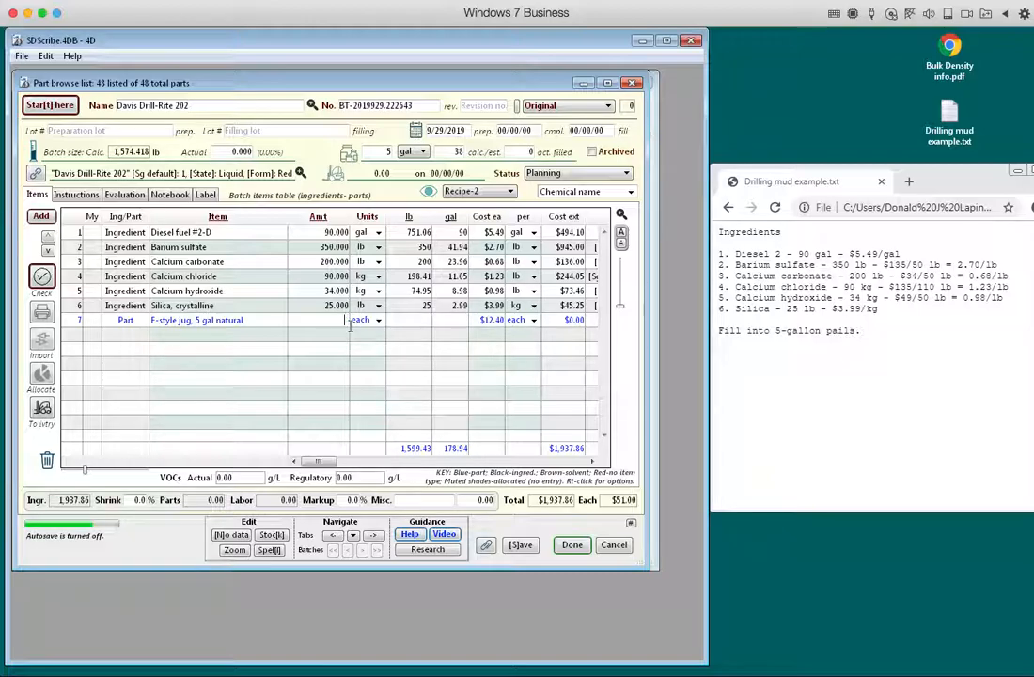
{"action": "type", "text": "40"}
{"action": "key", "text": "Tab"}
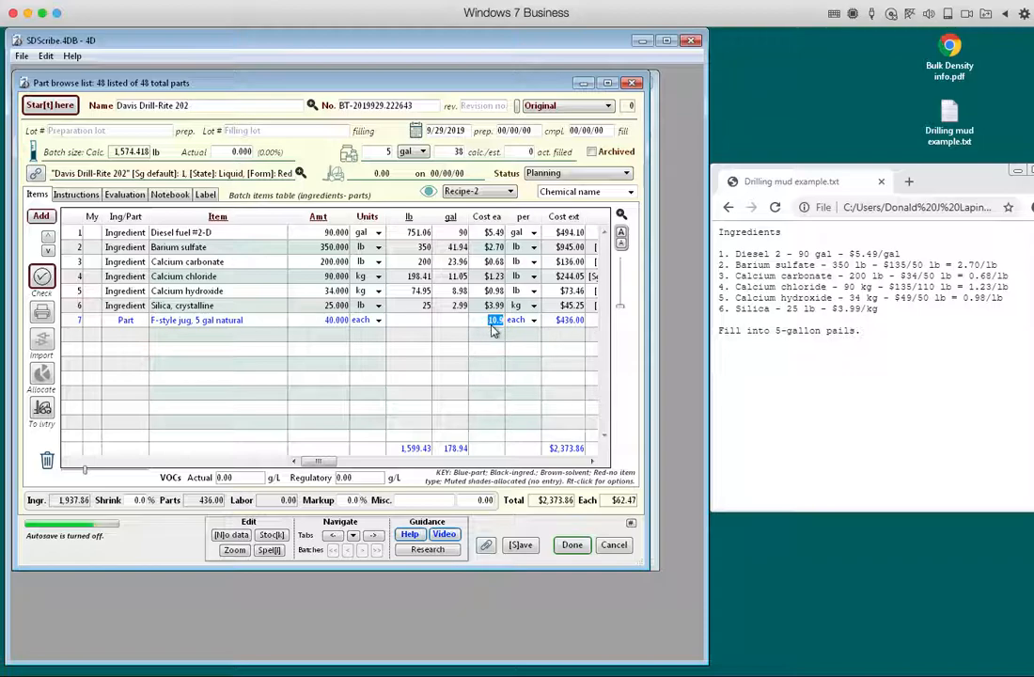
View the F-style jug's part record with its volume discount pricing, and return to the batch without changes
{"action": "right_click", "coordinate": [117, 321]}
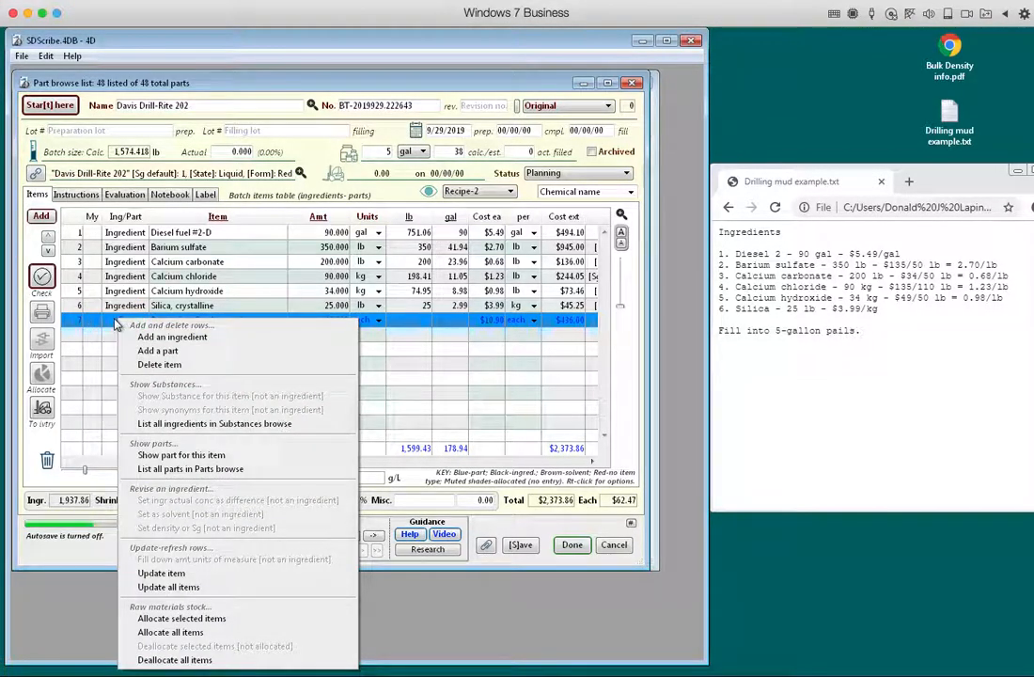
{"action": "left_click", "coordinate": [184, 458]}
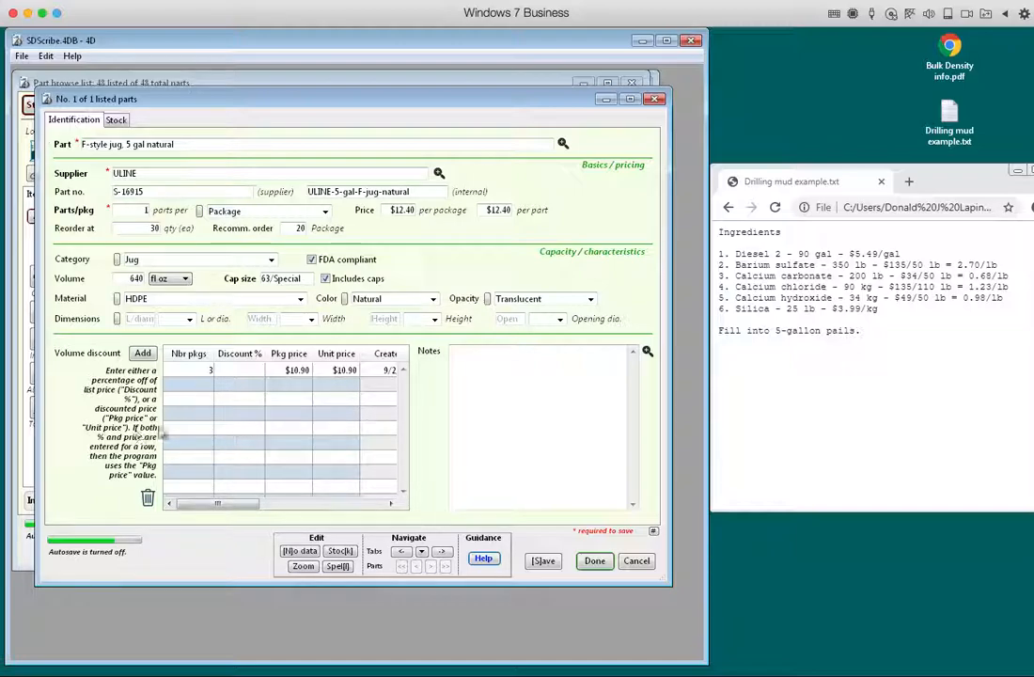
{"action": "left_click", "coordinate": [637, 560]}
{"action": "left_click", "coordinate": [655, 98]}
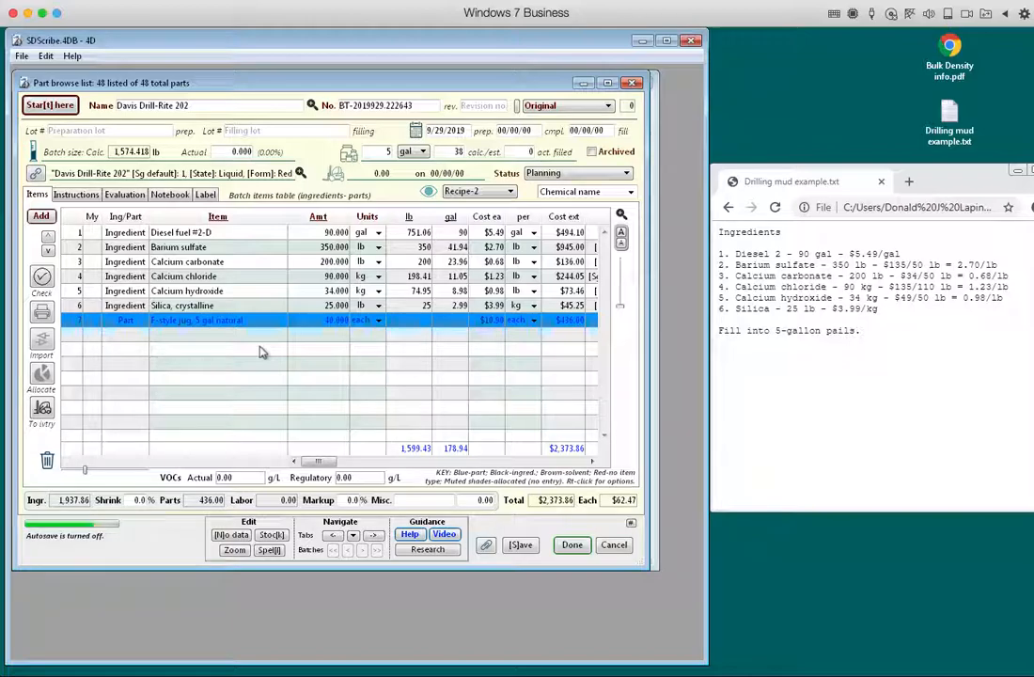
Review the details of the proposed updates to the linked Substance record, and return to the batch without applying them
{"action": "left_click", "coordinate": [573, 552]}
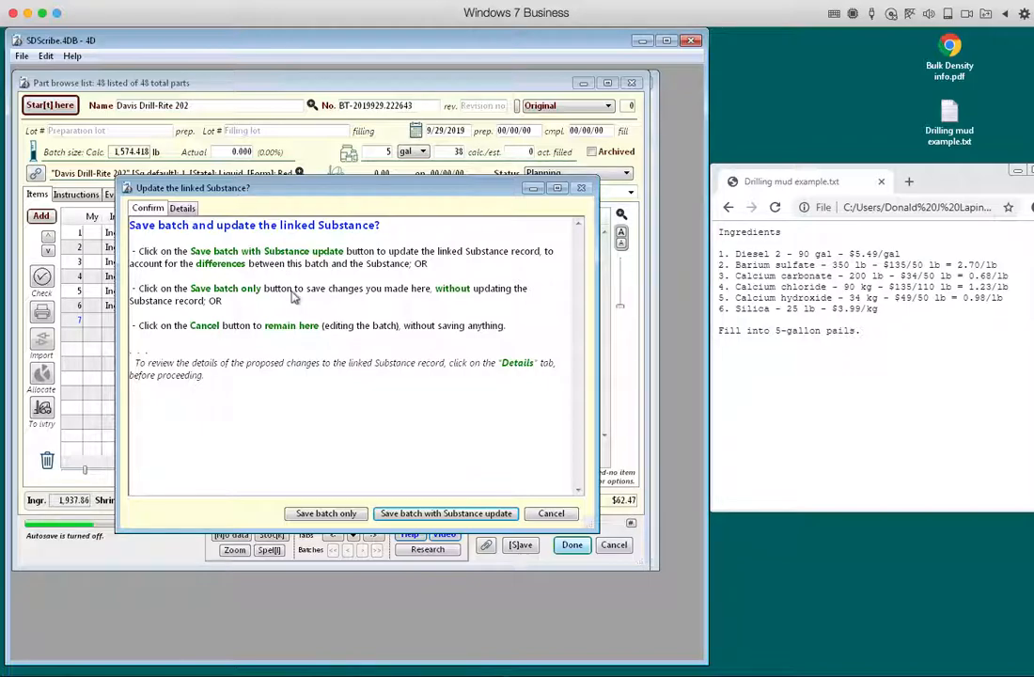
{"action": "left_click", "coordinate": [185, 209]}
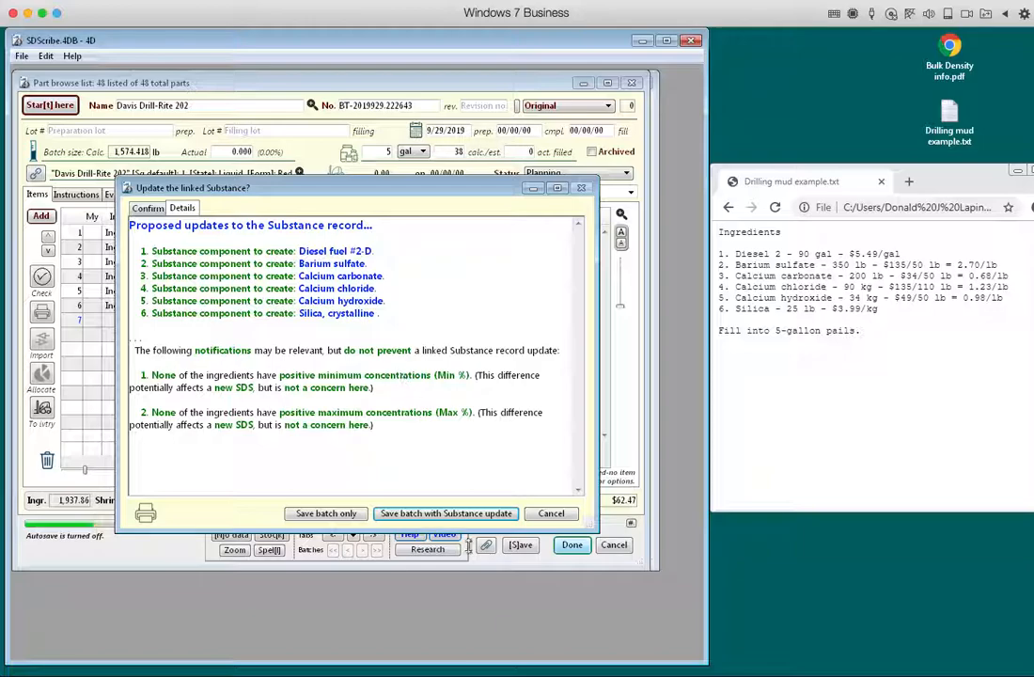
{"action": "left_click", "coordinate": [551, 522]}
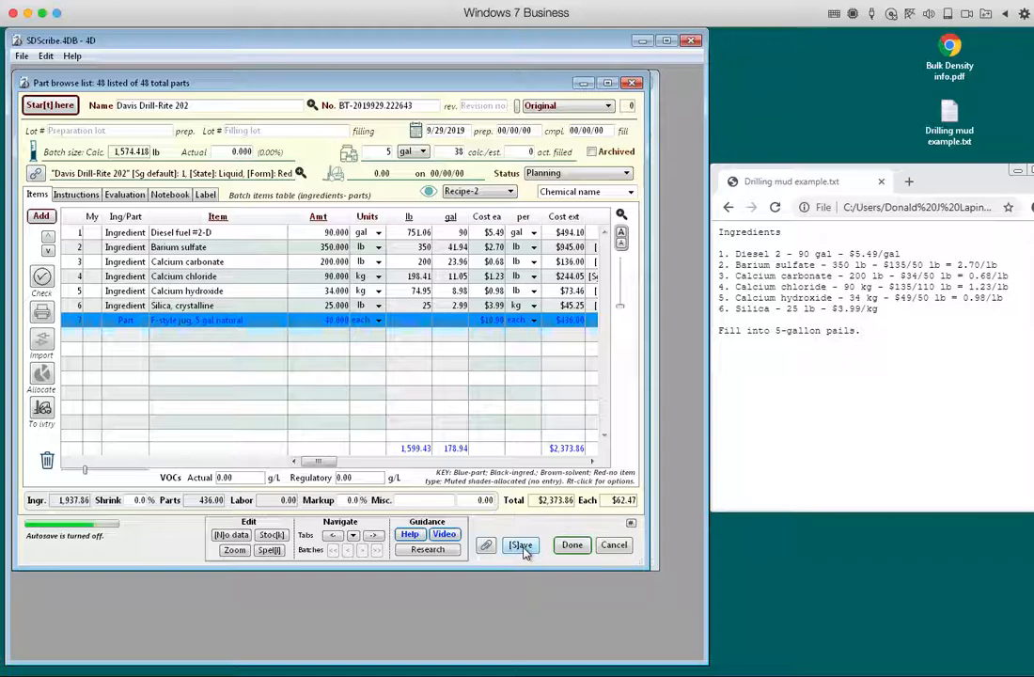
Save the batch without updating the linked Substance and close its record
{"action": "left_click", "coordinate": [522, 547]}
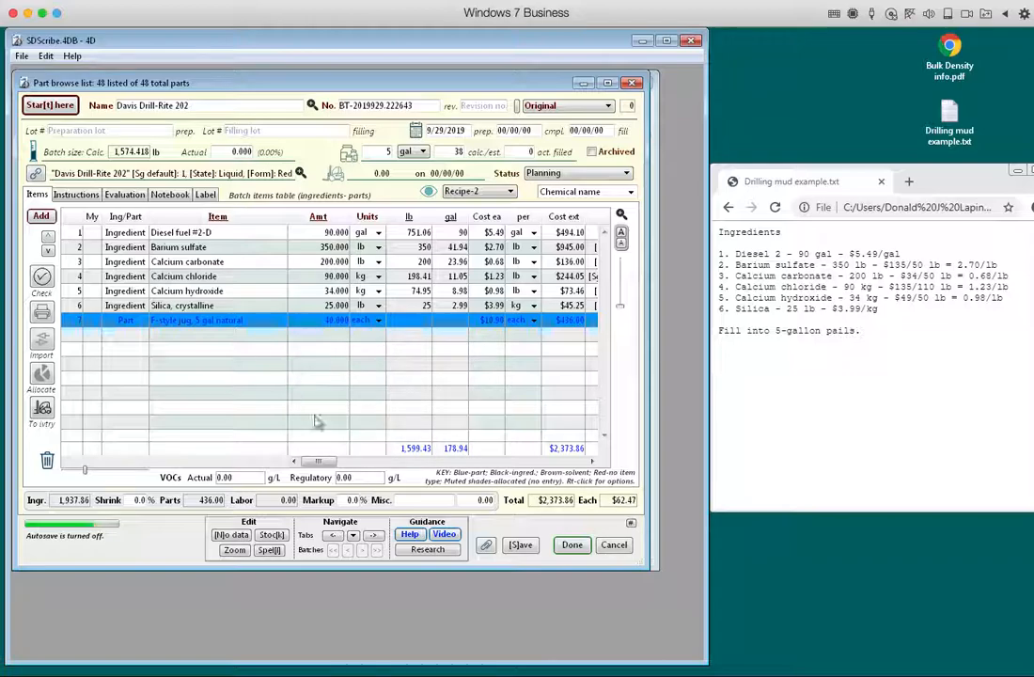
{"action": "left_click", "coordinate": [571, 545]}
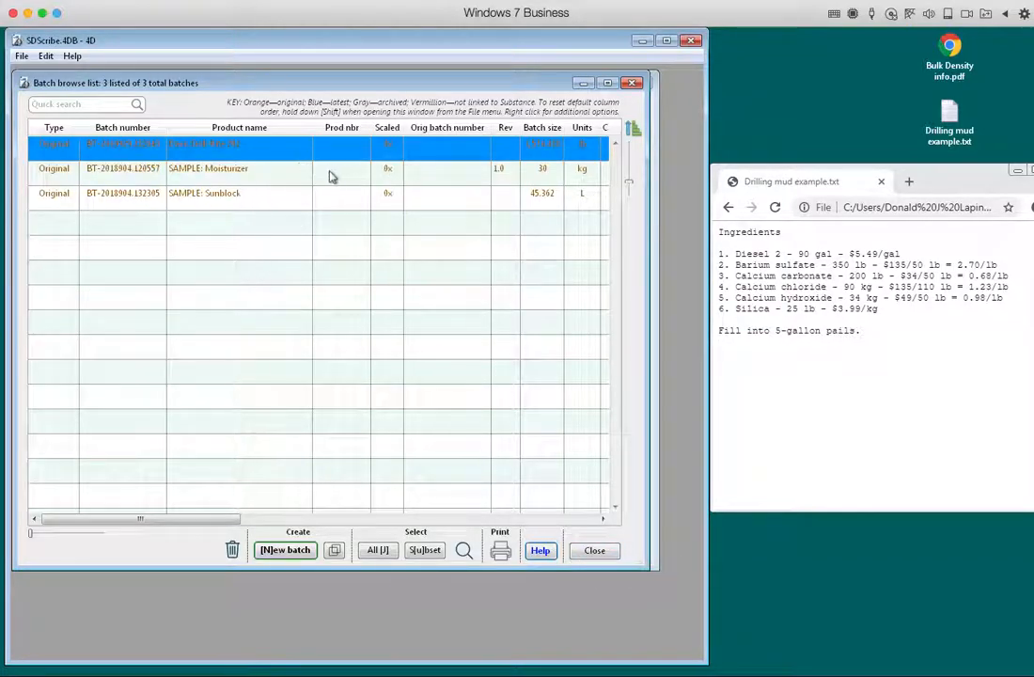
Inspect the composition of the Substance linked to the Davis Drill-Rite 202 batch, and return to the batch list
{"action": "right_click", "coordinate": [212, 151]}
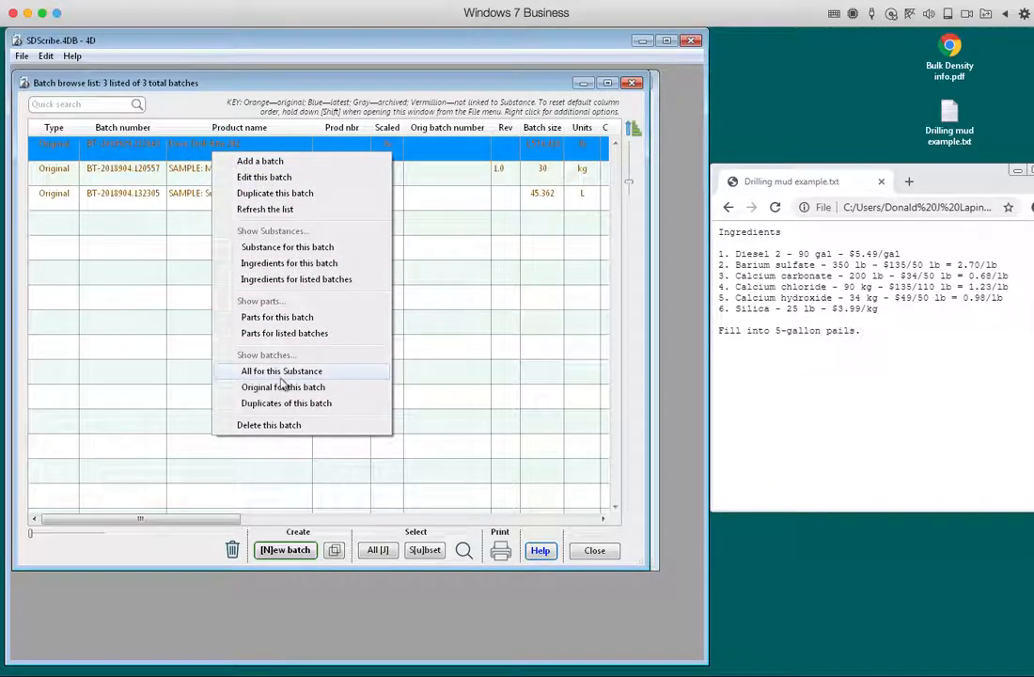
{"action": "left_click", "coordinate": [267, 247]}
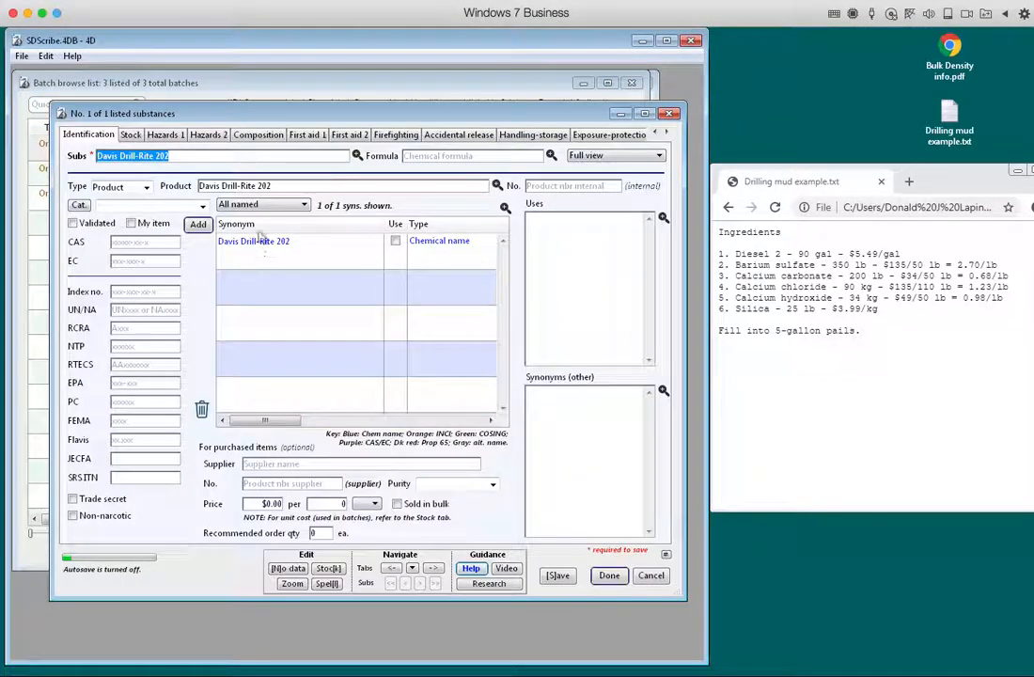
{"action": "left_click", "coordinate": [258, 135]}
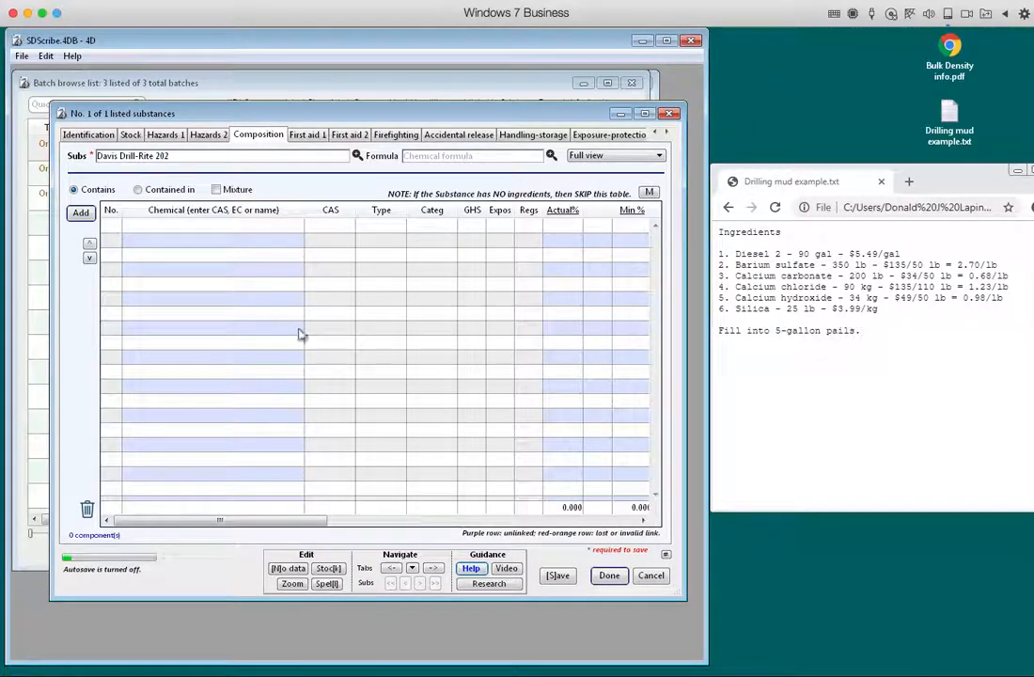
{"action": "left_click", "coordinate": [650, 576]}
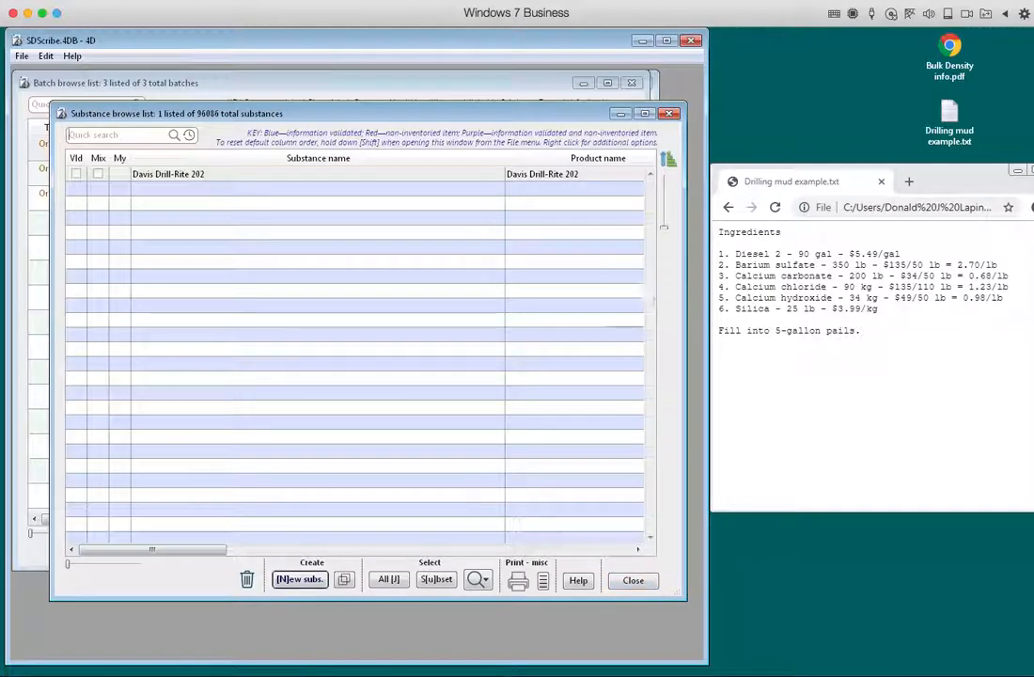
{"action": "left_click", "coordinate": [670, 113]}
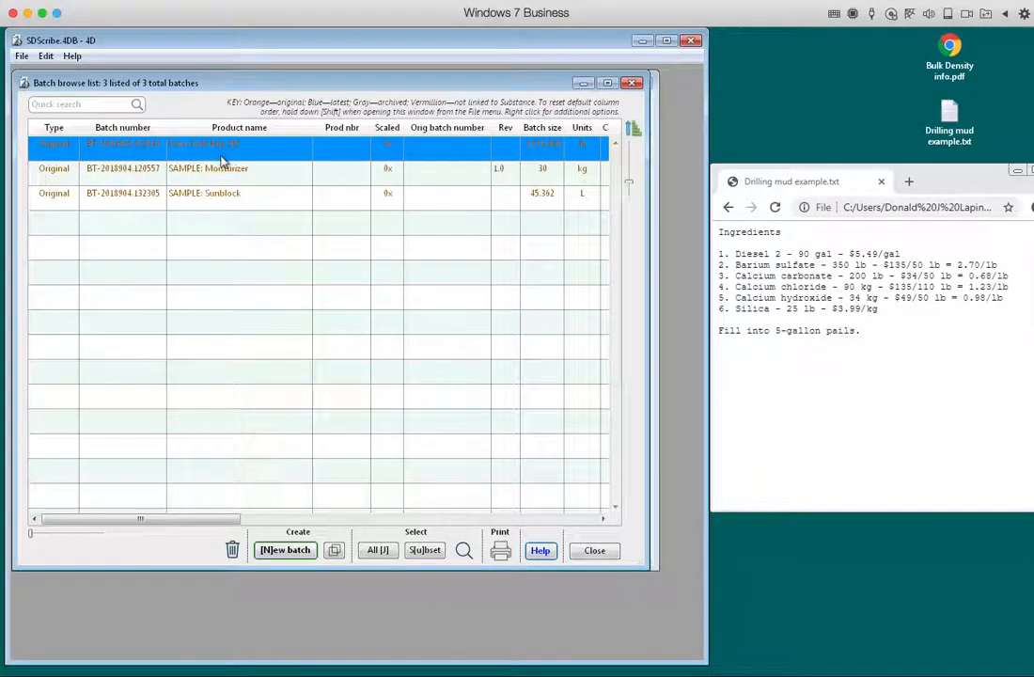
Reopen the Davis Drill-Rite 202 batch and update its linked Substance from this batch, saving the batch with the update
{"action": "double_click", "coordinate": [202, 143]}
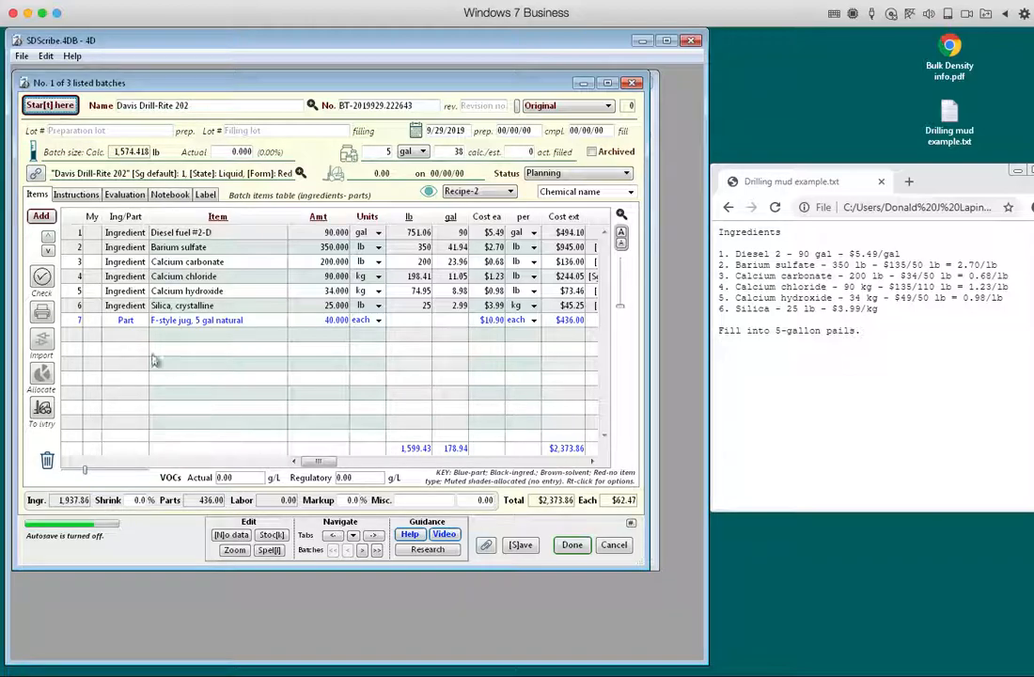
{"action": "left_click", "coordinate": [35, 174]}
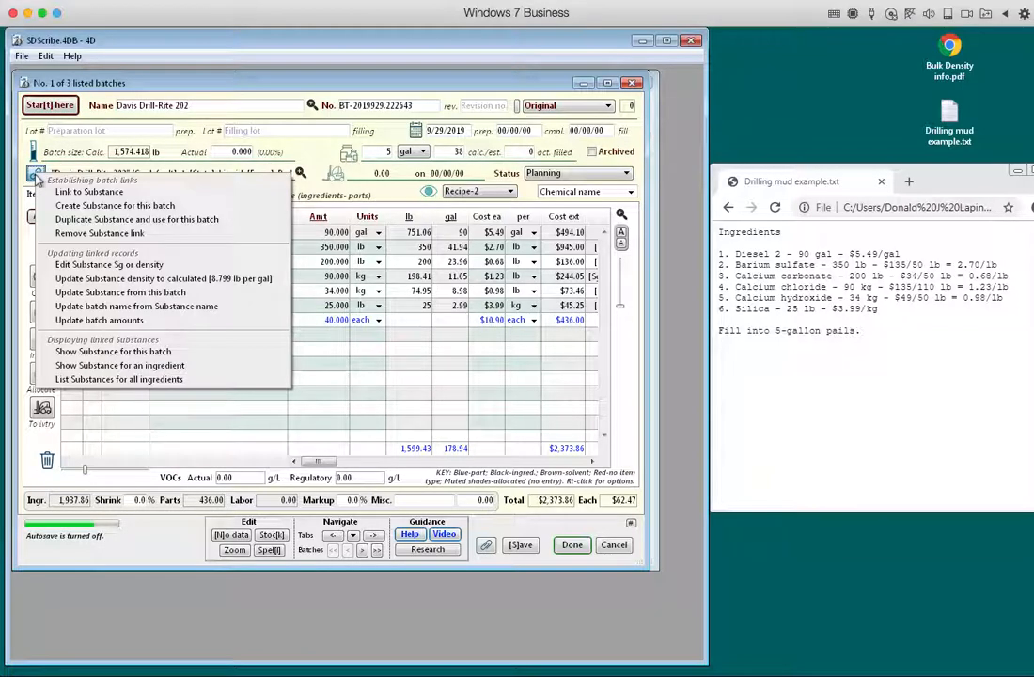
{"action": "left_click", "coordinate": [78, 295]}
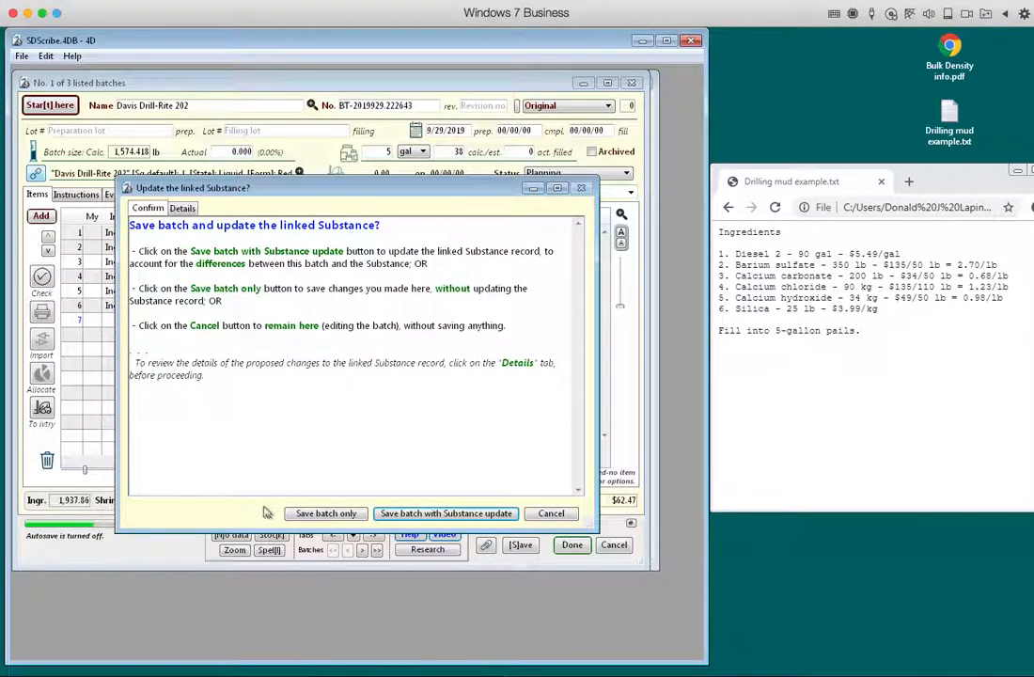
{"action": "left_click", "coordinate": [422, 513]}
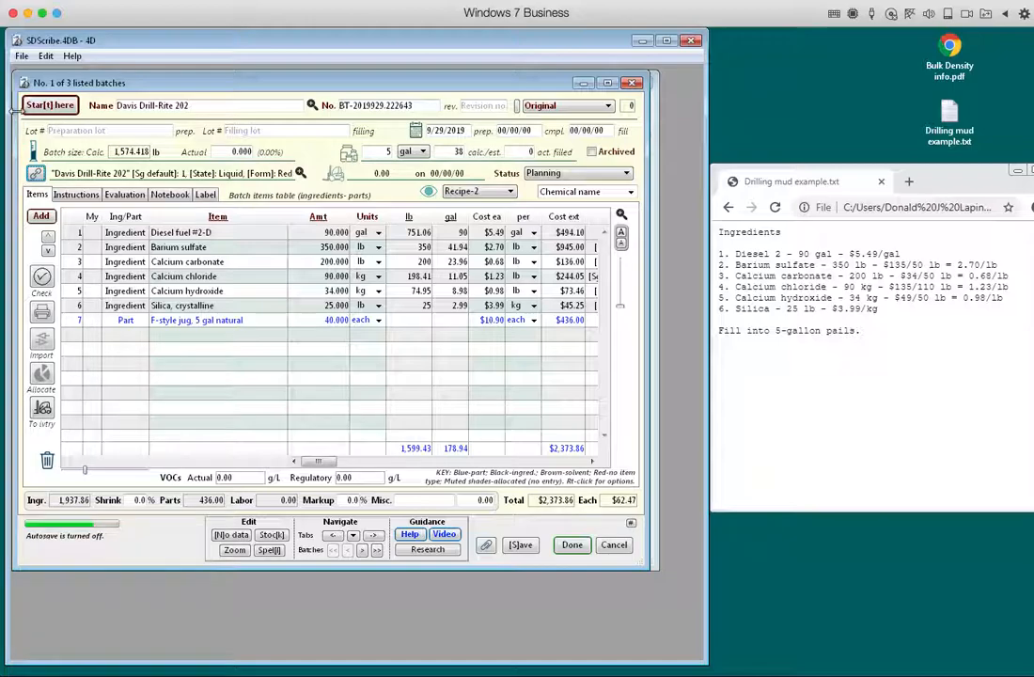
Inspect the updated composition of the Substance linked to the batch after an interim save, and return to the batch without changes
{"action": "left_click", "coordinate": [36, 174]}
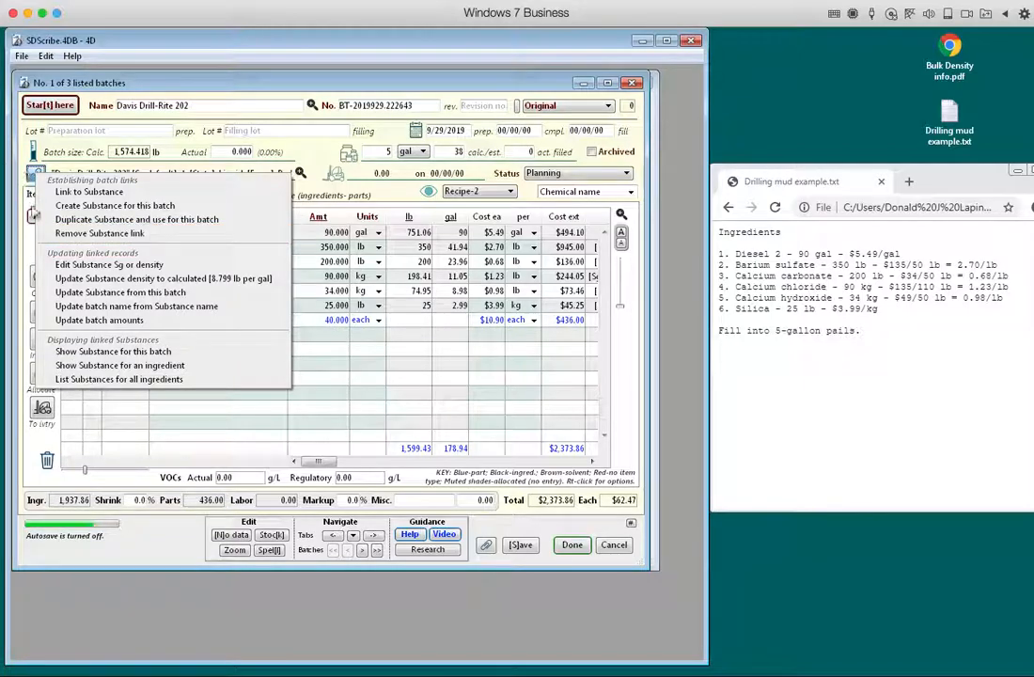
{"action": "left_click", "coordinate": [84, 355]}
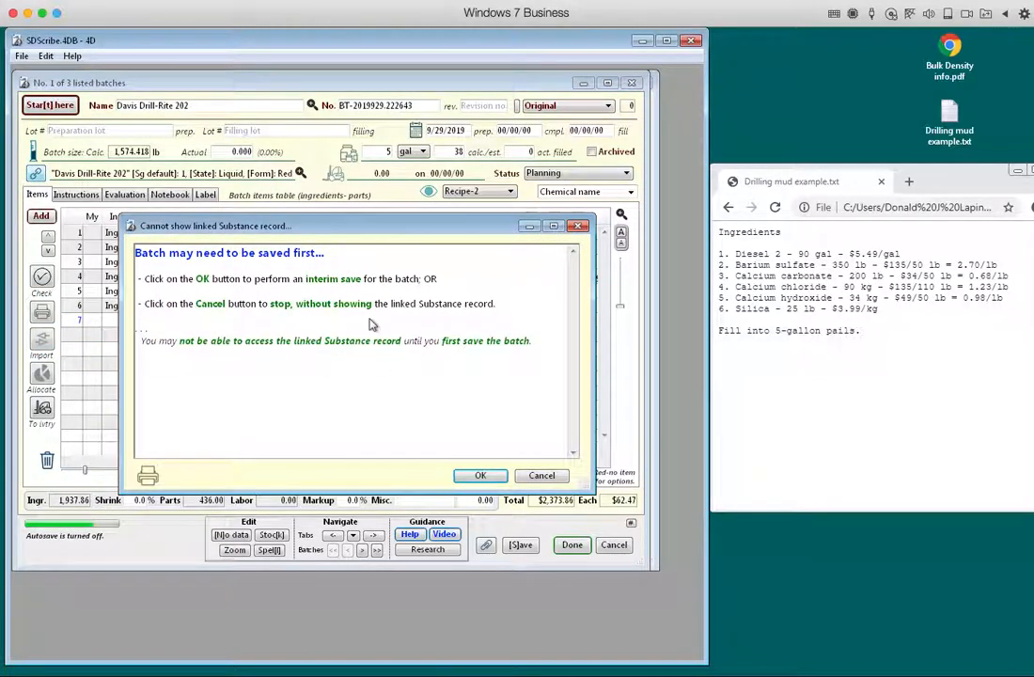
{"action": "left_click", "coordinate": [479, 475]}
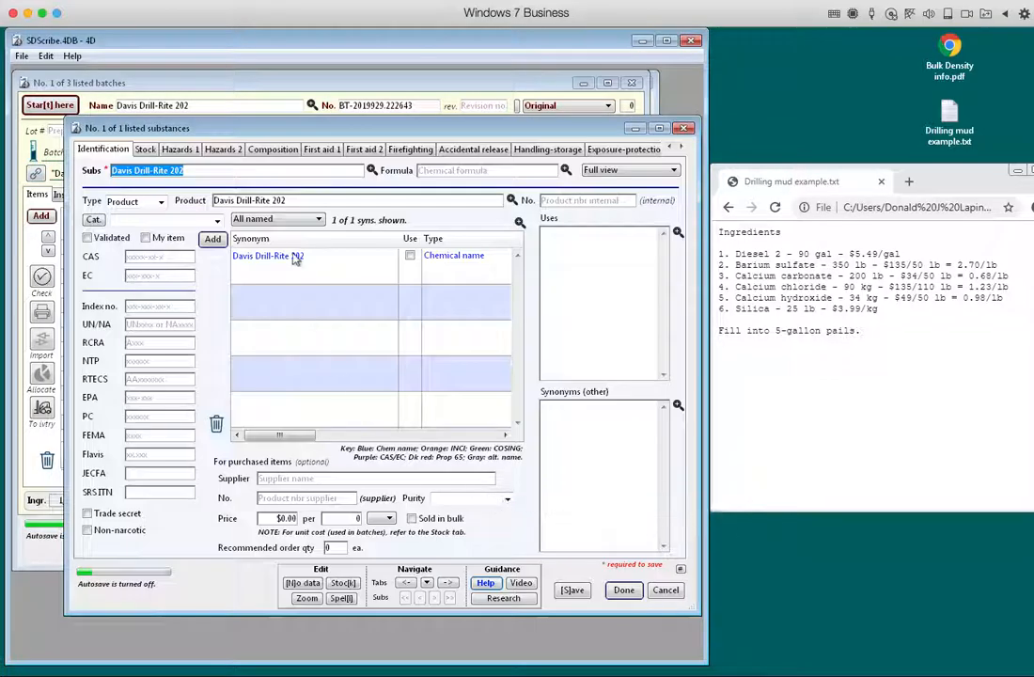
{"action": "left_click", "coordinate": [253, 149]}
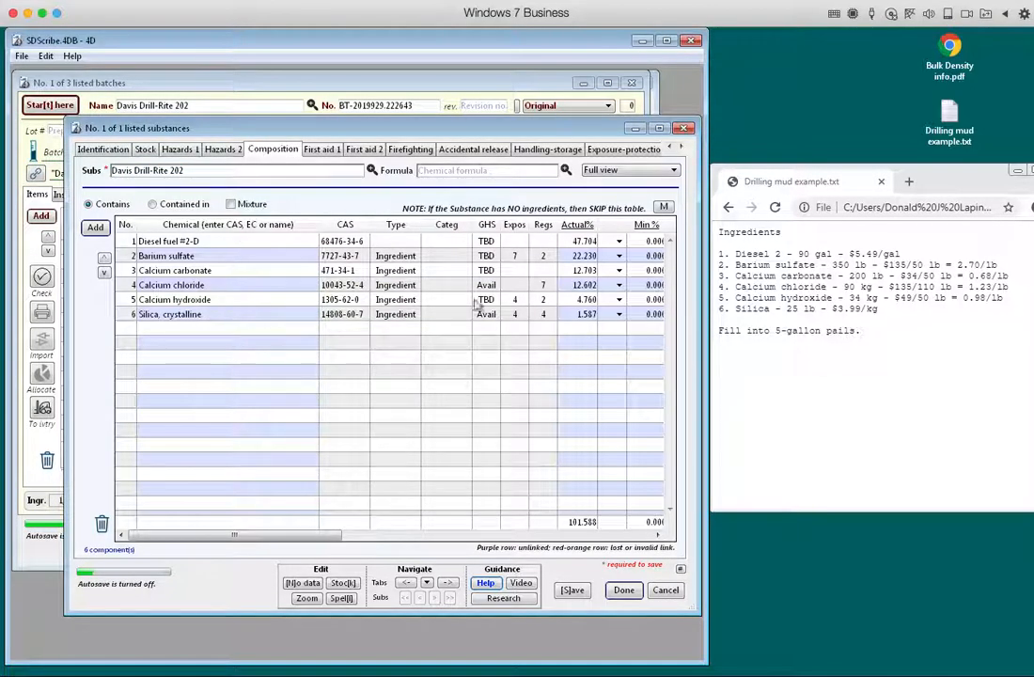
{"action": "left_click", "coordinate": [665, 590]}
{"action": "left_click", "coordinate": [683, 127]}
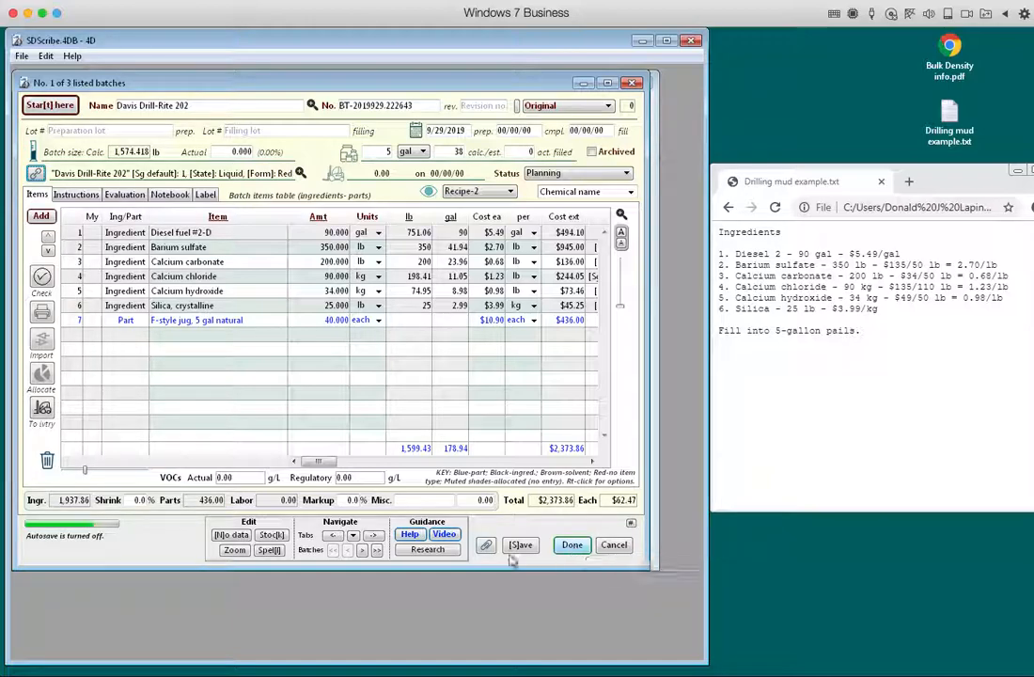
Try a 2-minute autosave interval in the preferences, move it back to 0, and close the preferences without saving
{"action": "left_click", "coordinate": [23, 57]}
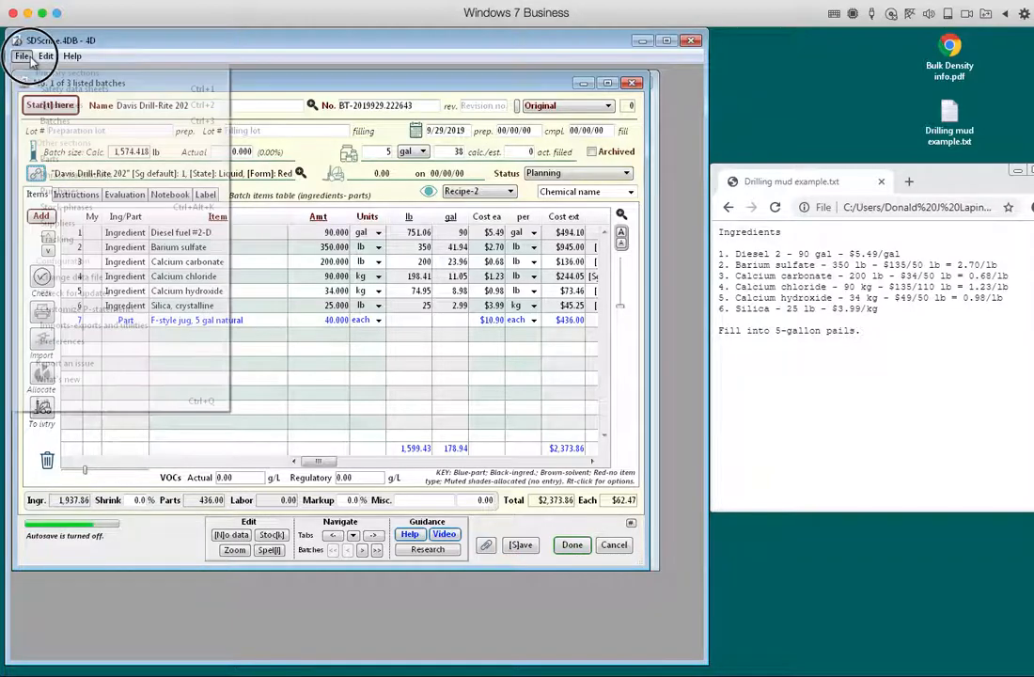
{"action": "mouse_move", "coordinate": [21, 56]}
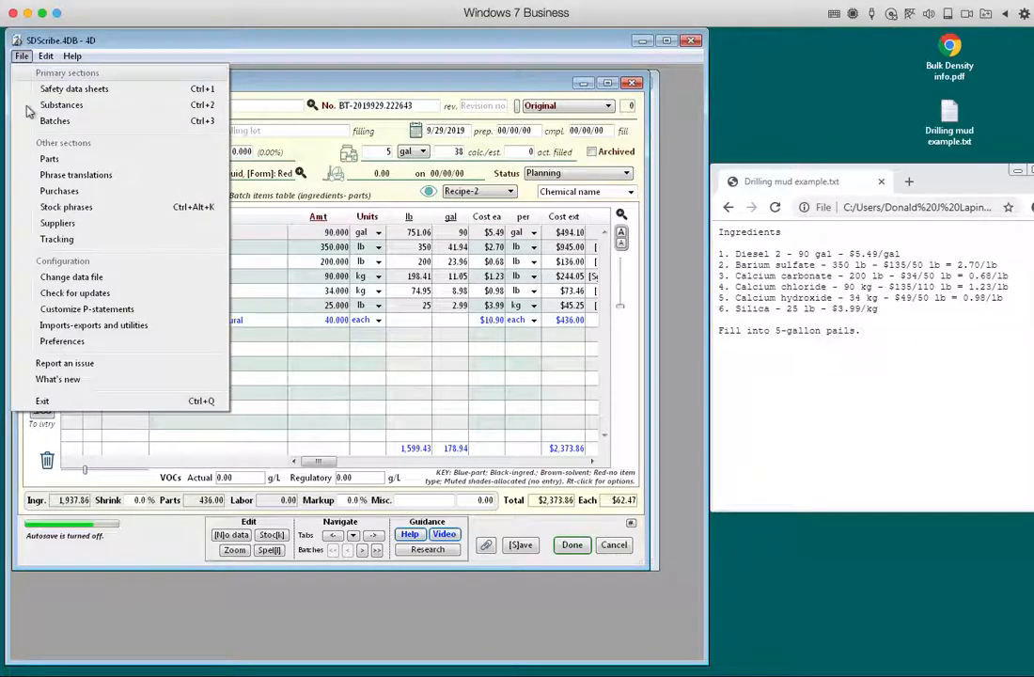
{"action": "left_click", "coordinate": [74, 344]}
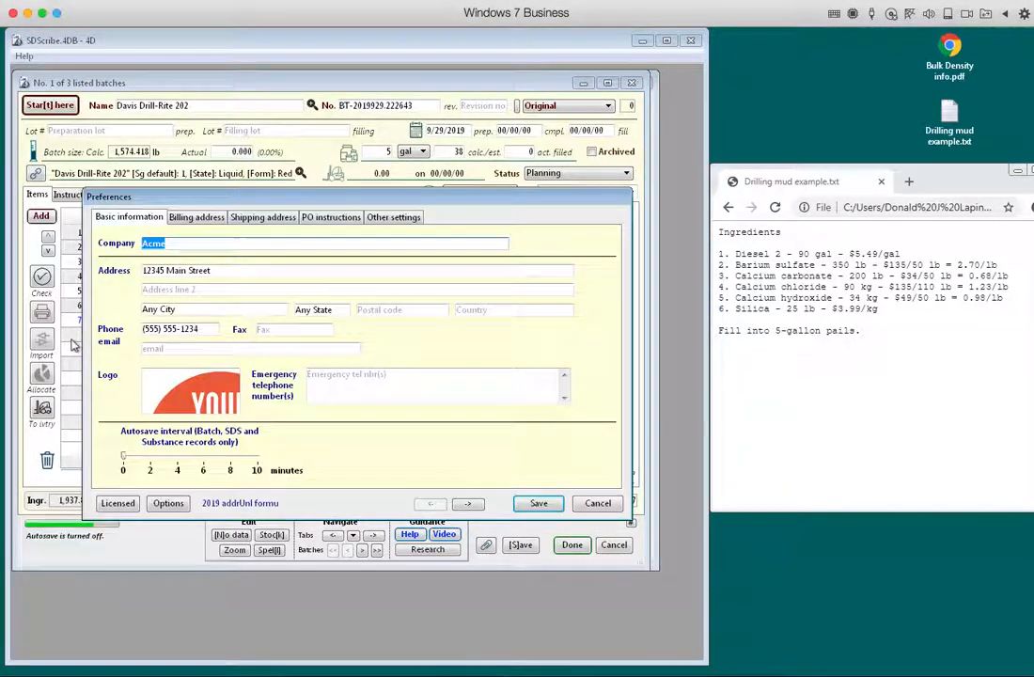
{"action": "left_click", "coordinate": [147, 457]}
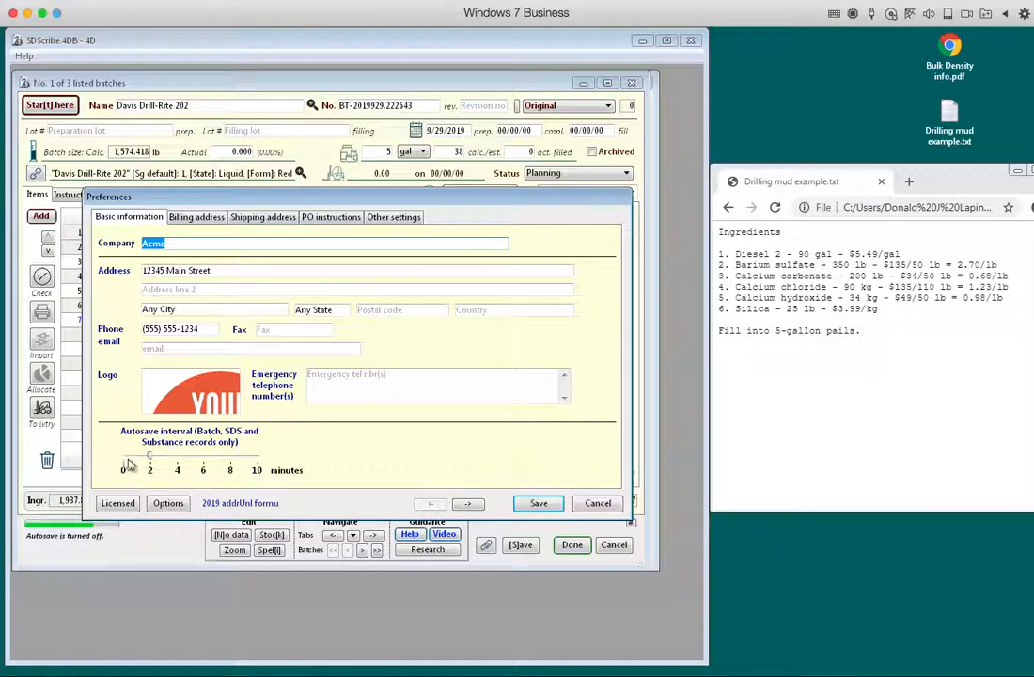
{"action": "left_click_drag", "start_coordinate": [150, 458], "coordinate": [105, 449]}
{"action": "left_click", "coordinate": [596, 504]}
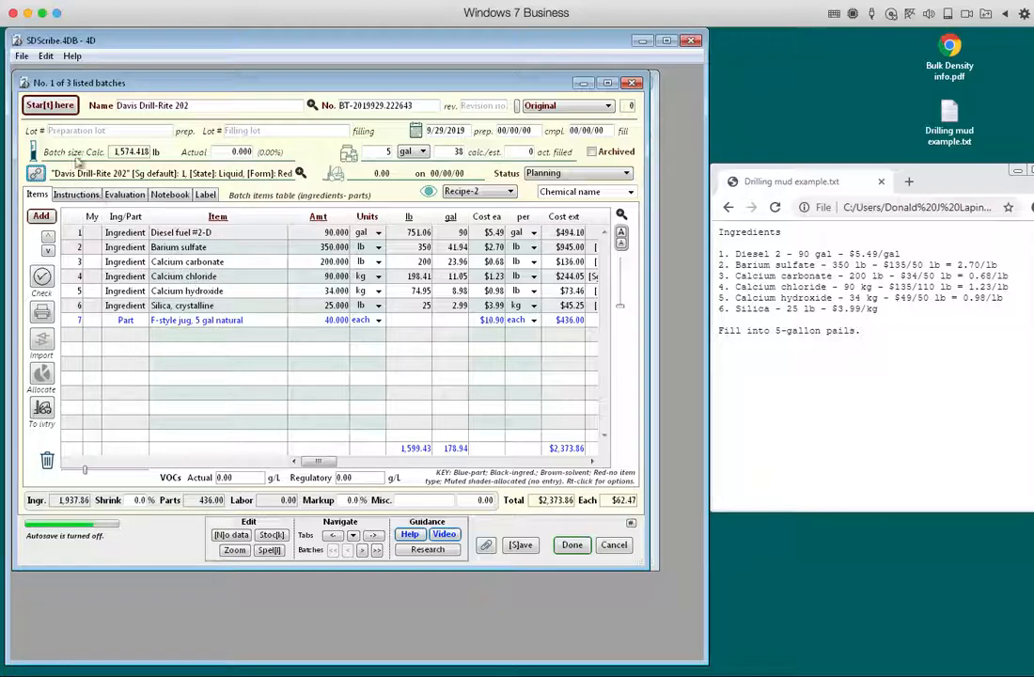
{"action": "mouse_move", "coordinate": [131, 162]}
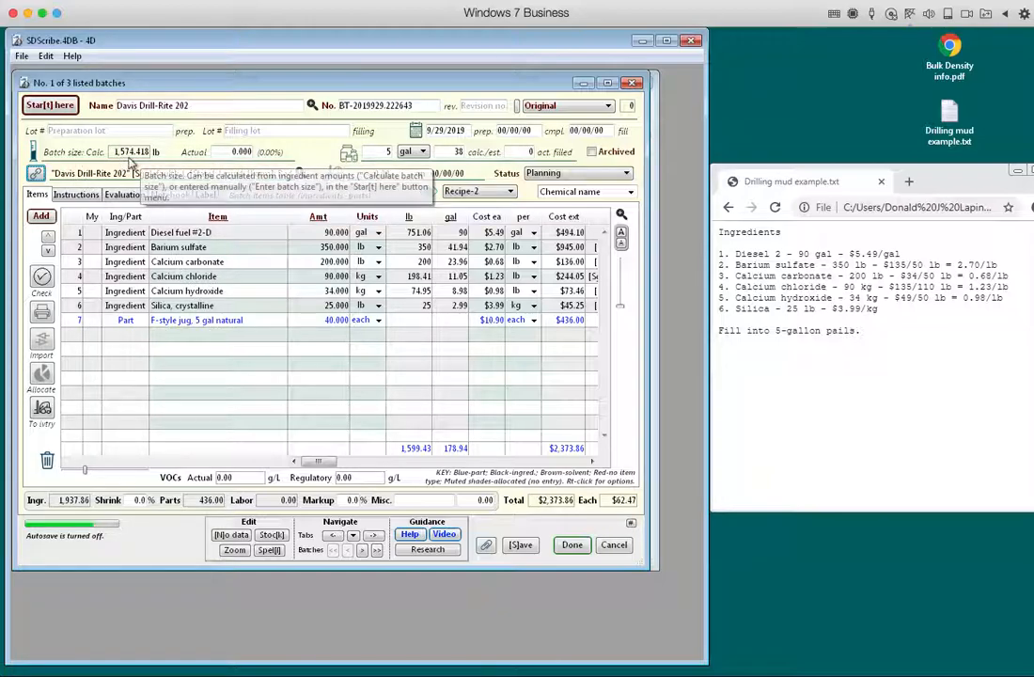